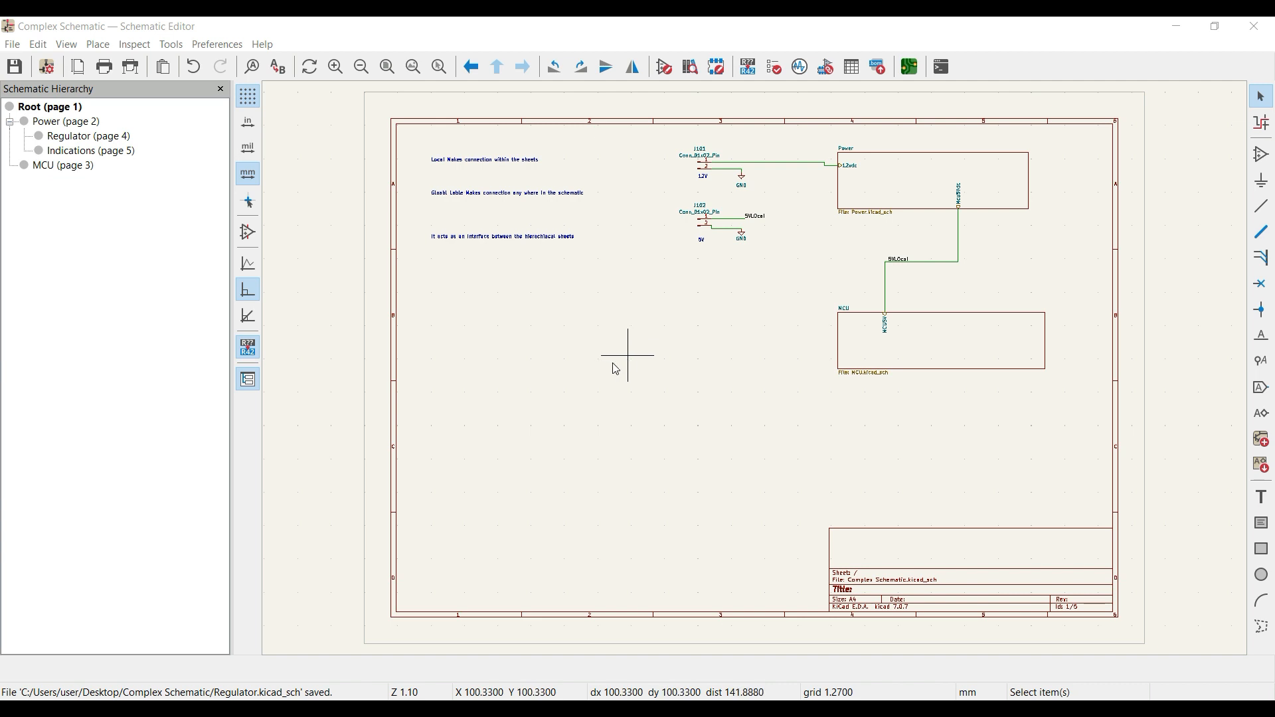
Run the electrical rules check on the complete schematic, then close the checker
click(773, 67)
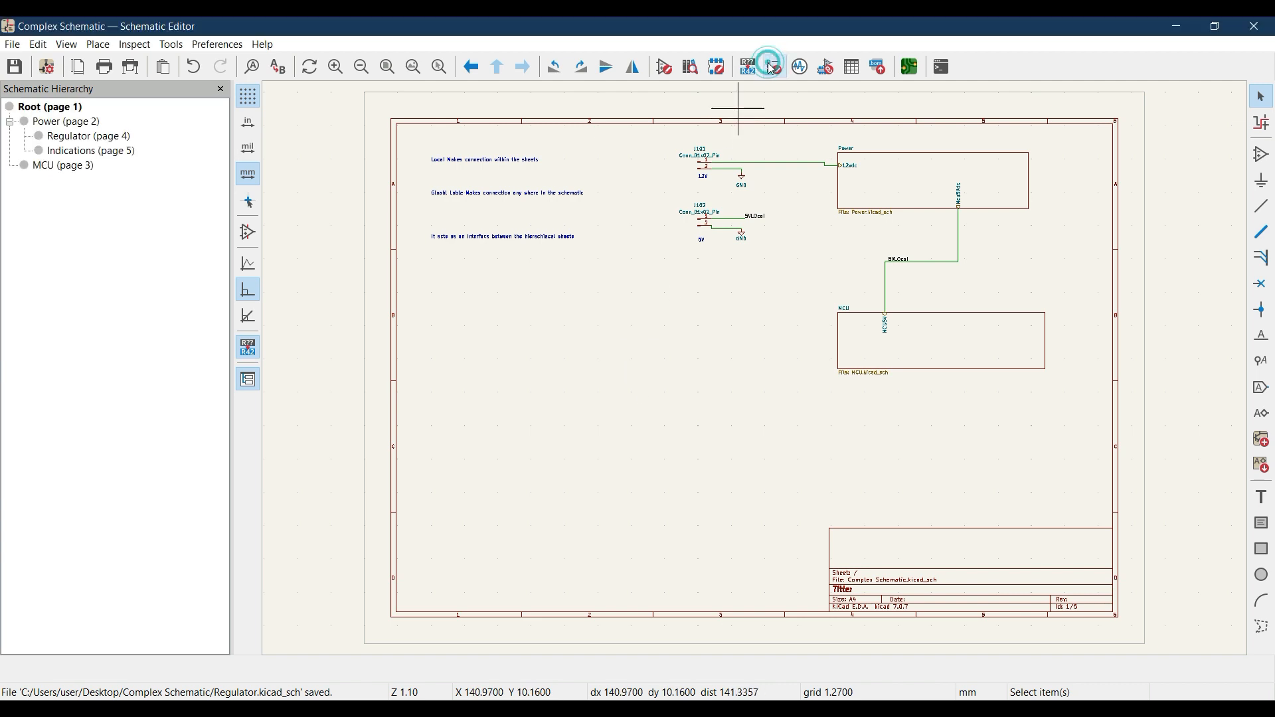
click(437, 507)
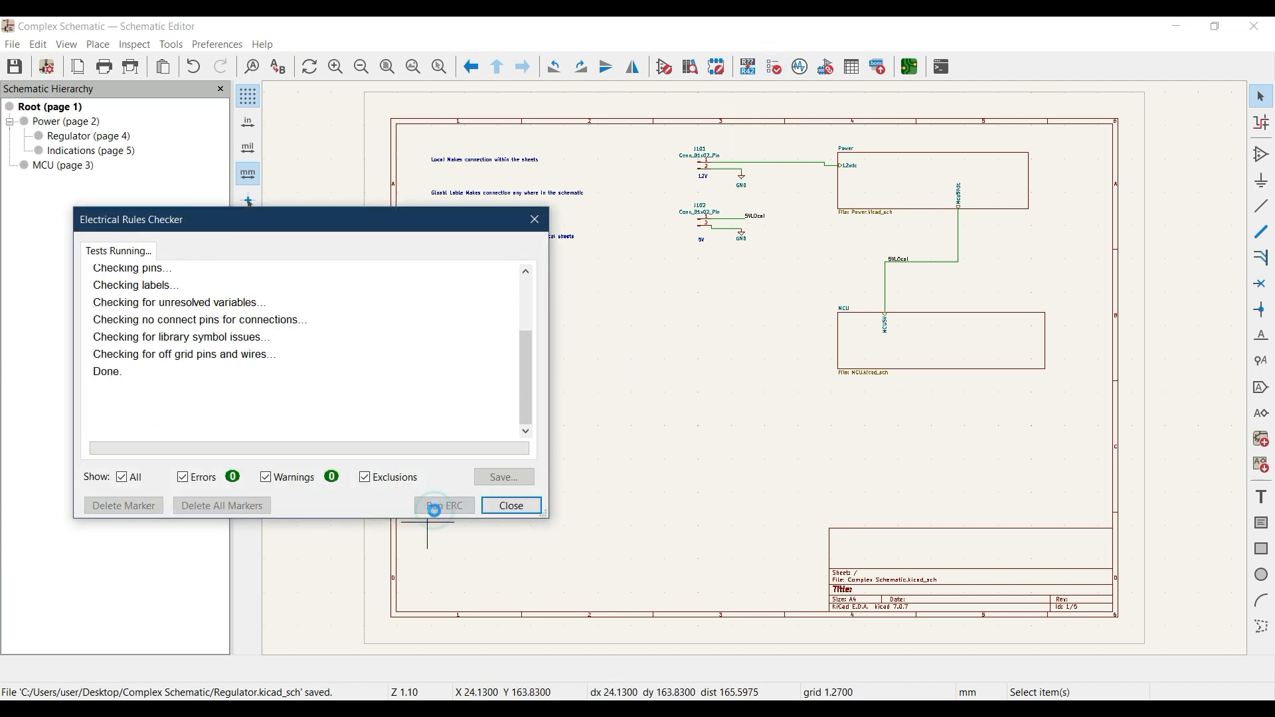
click(511, 506)
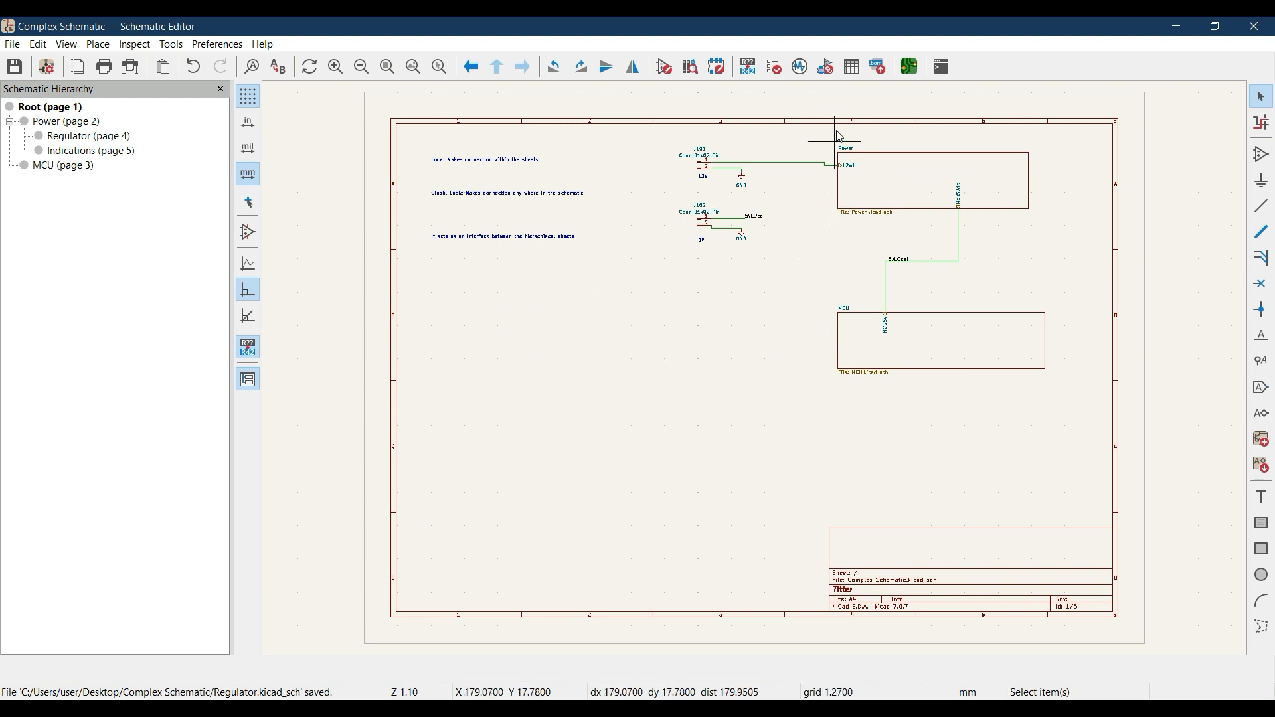
In the symbol fields table, assign the footprint C_0805_2012Metric from the Capacitor_SMD library to capacitor C401
click(855, 68)
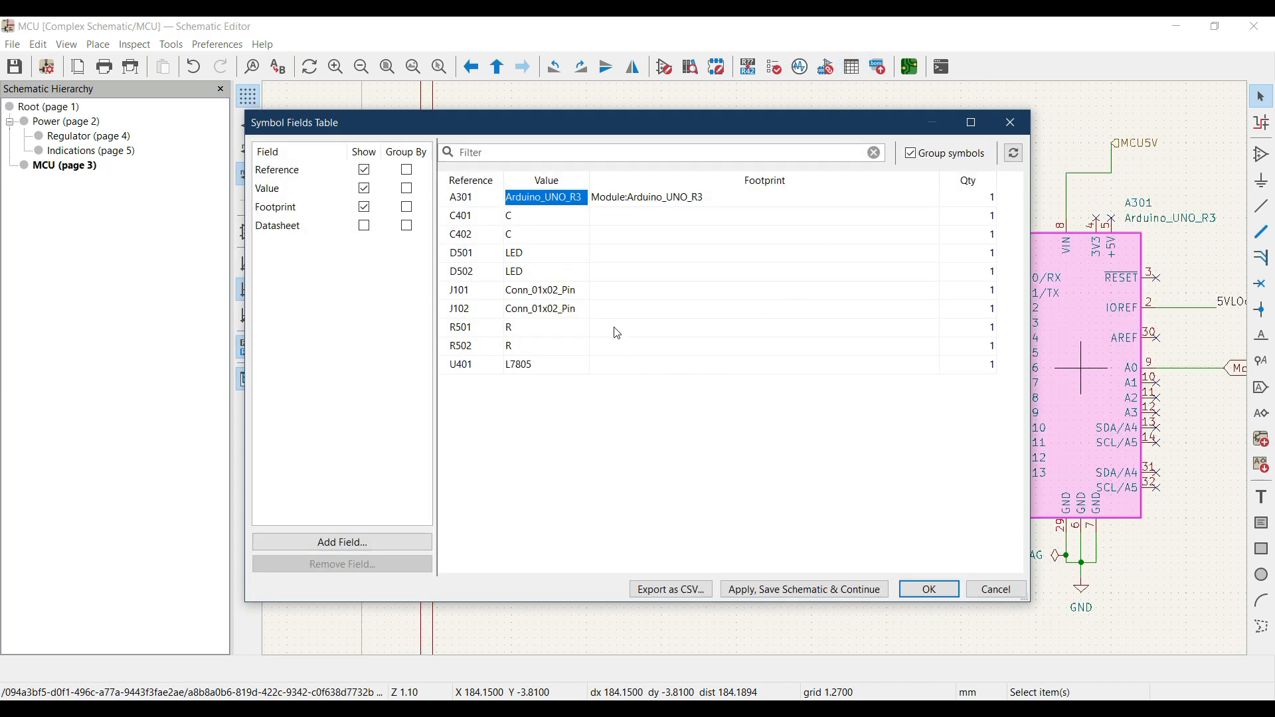
double_click(610, 217)
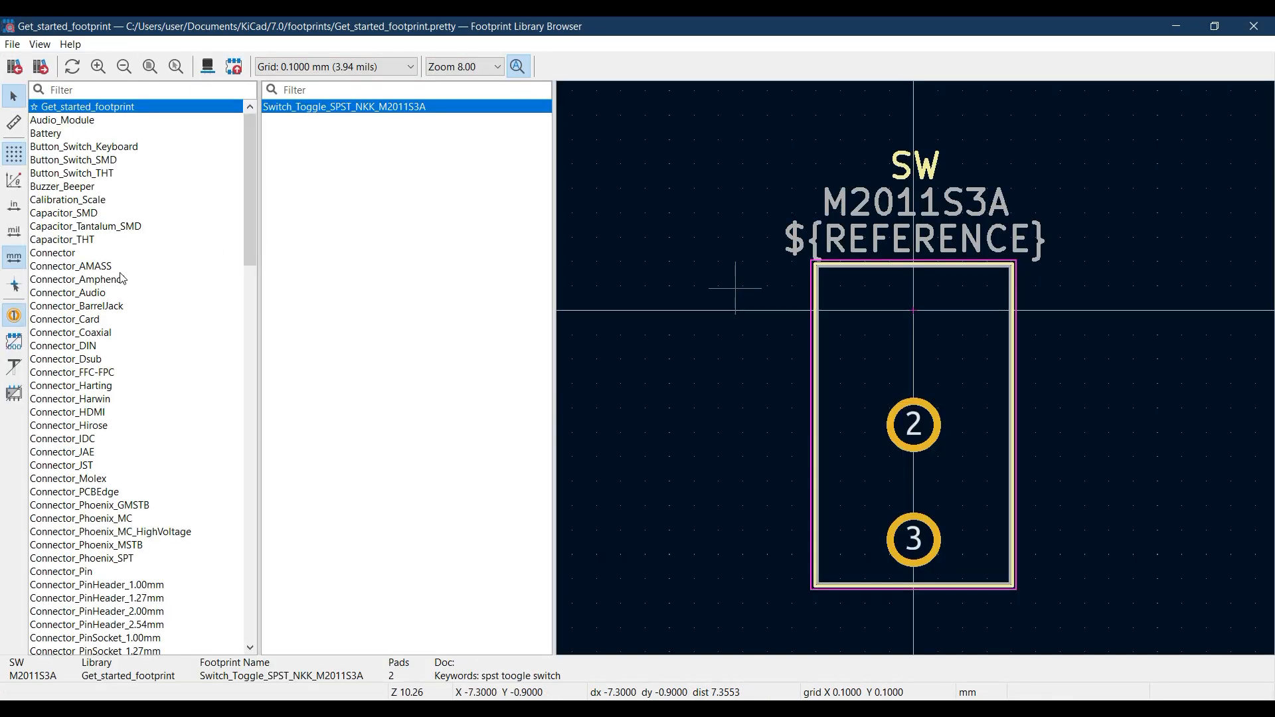
scroll(108, 392, down, 5)
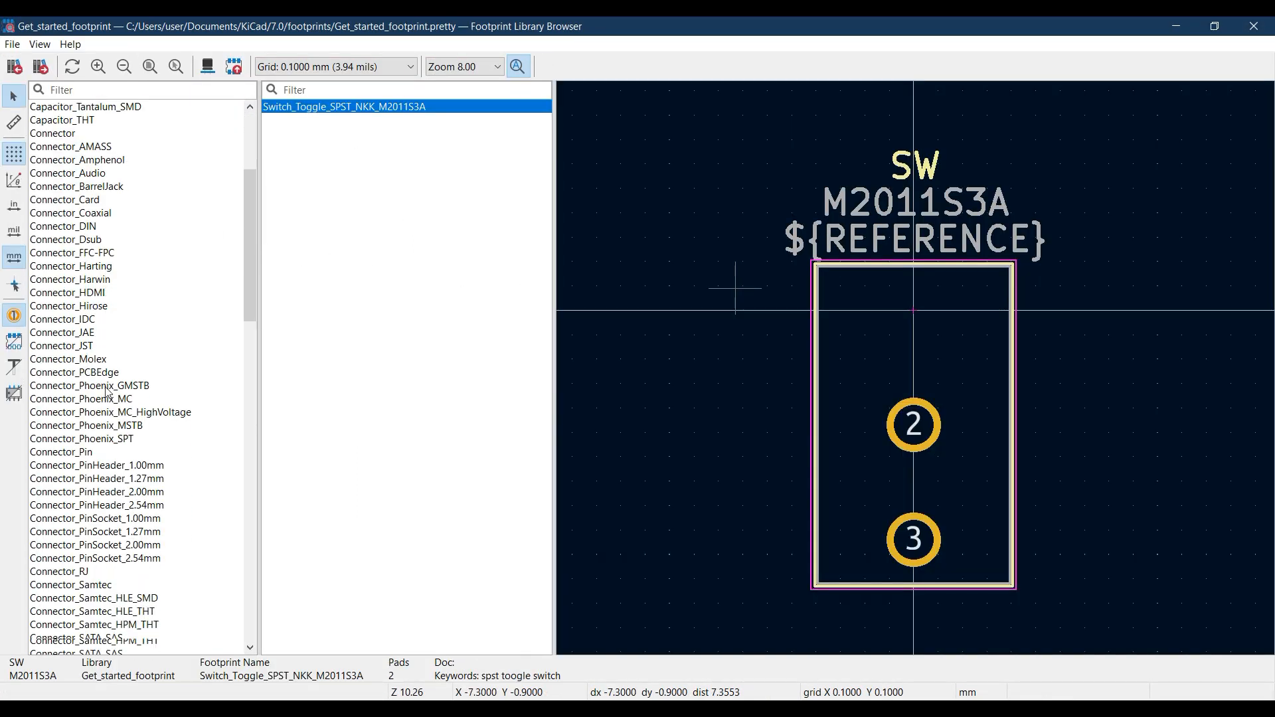
scroll(109, 392, down, 9)
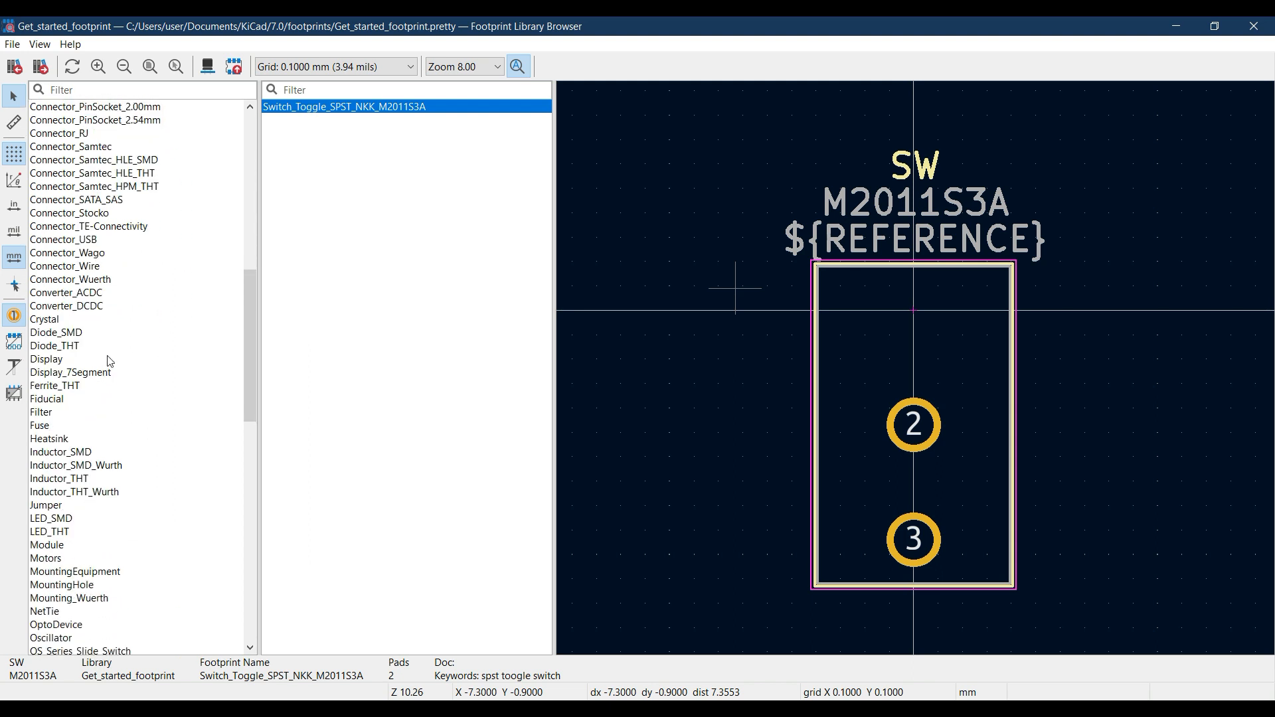
scroll(110, 361, up, 7)
scroll(109, 360, down, 7)
text(ca)
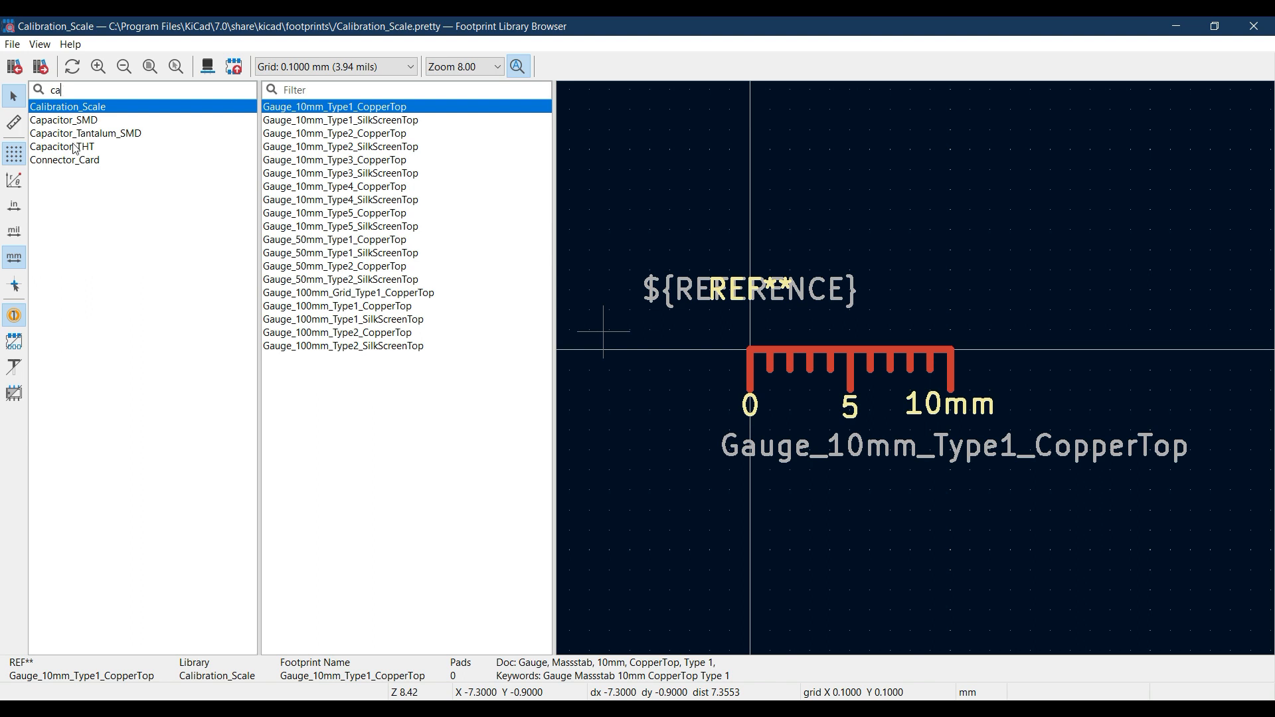
click(77, 120)
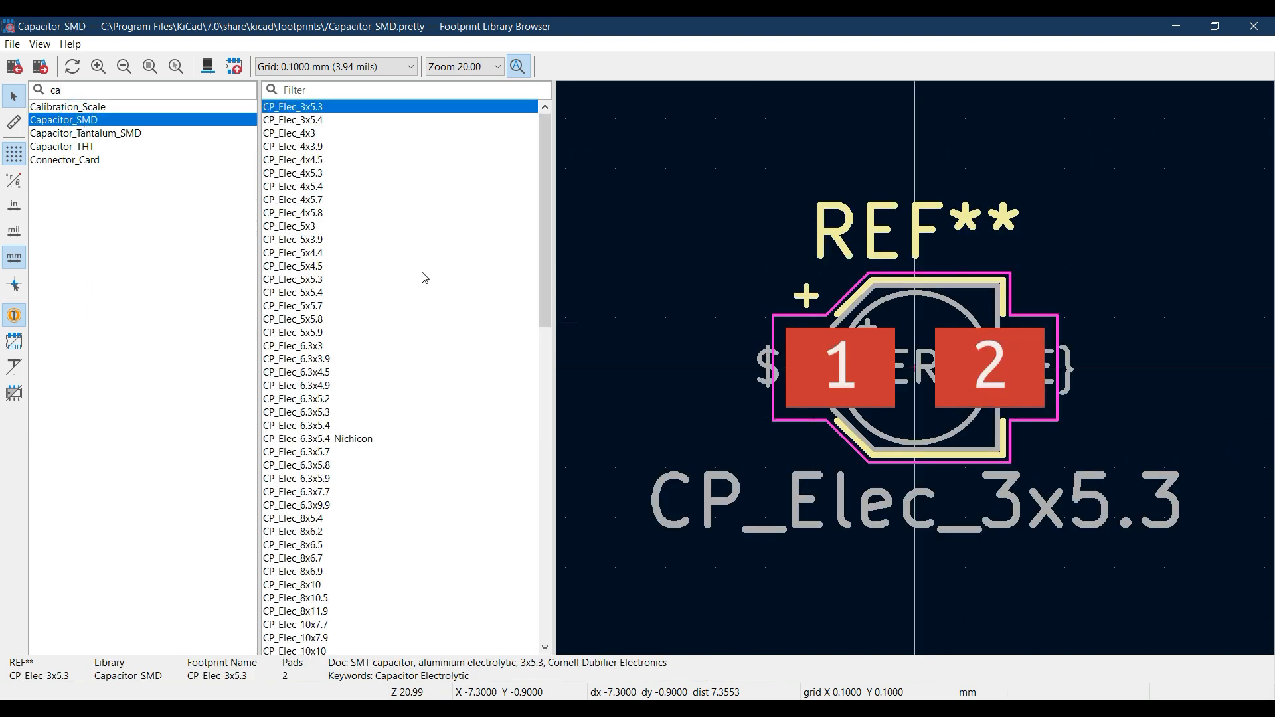
drag(547, 199, 547, 411)
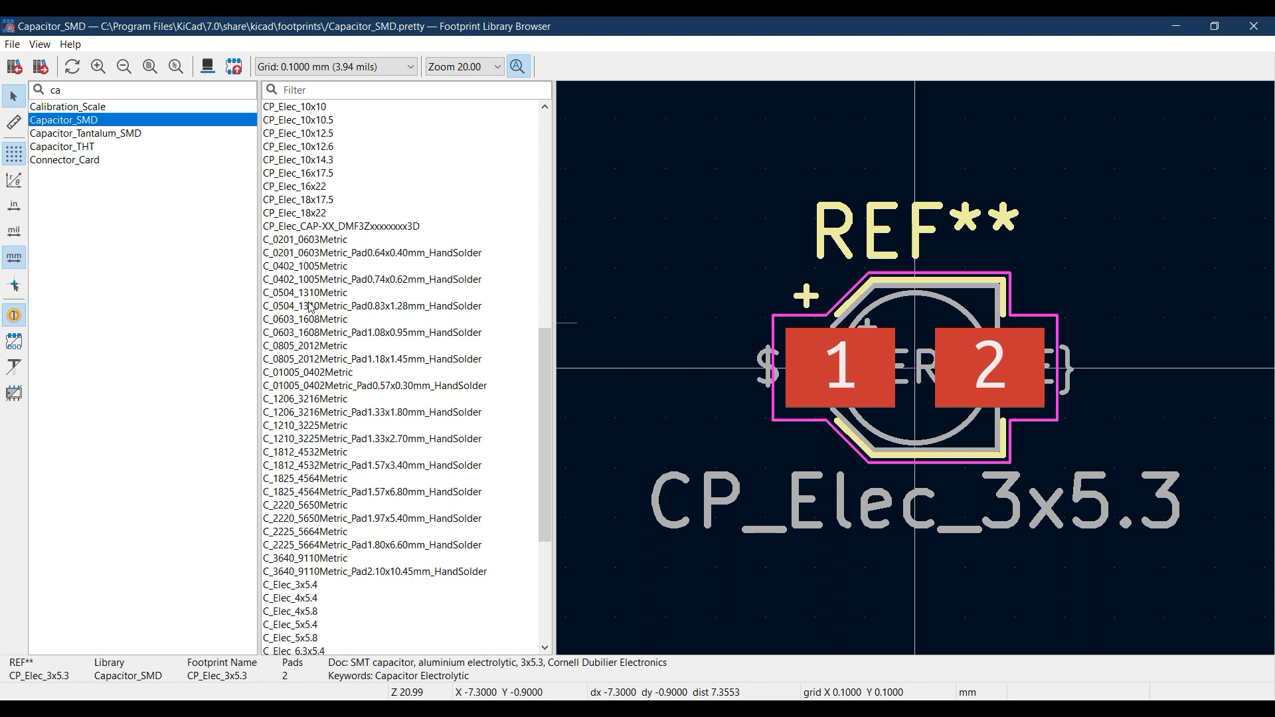
click(312, 347)
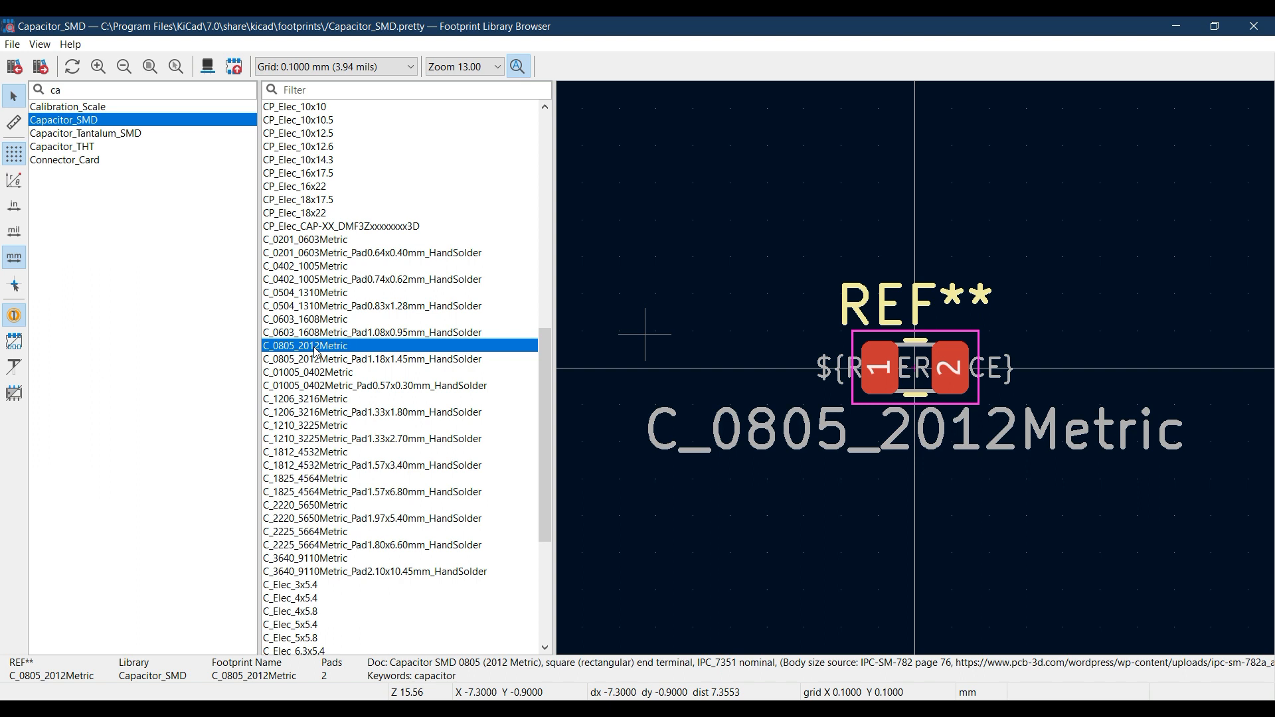
double_click(315, 346)
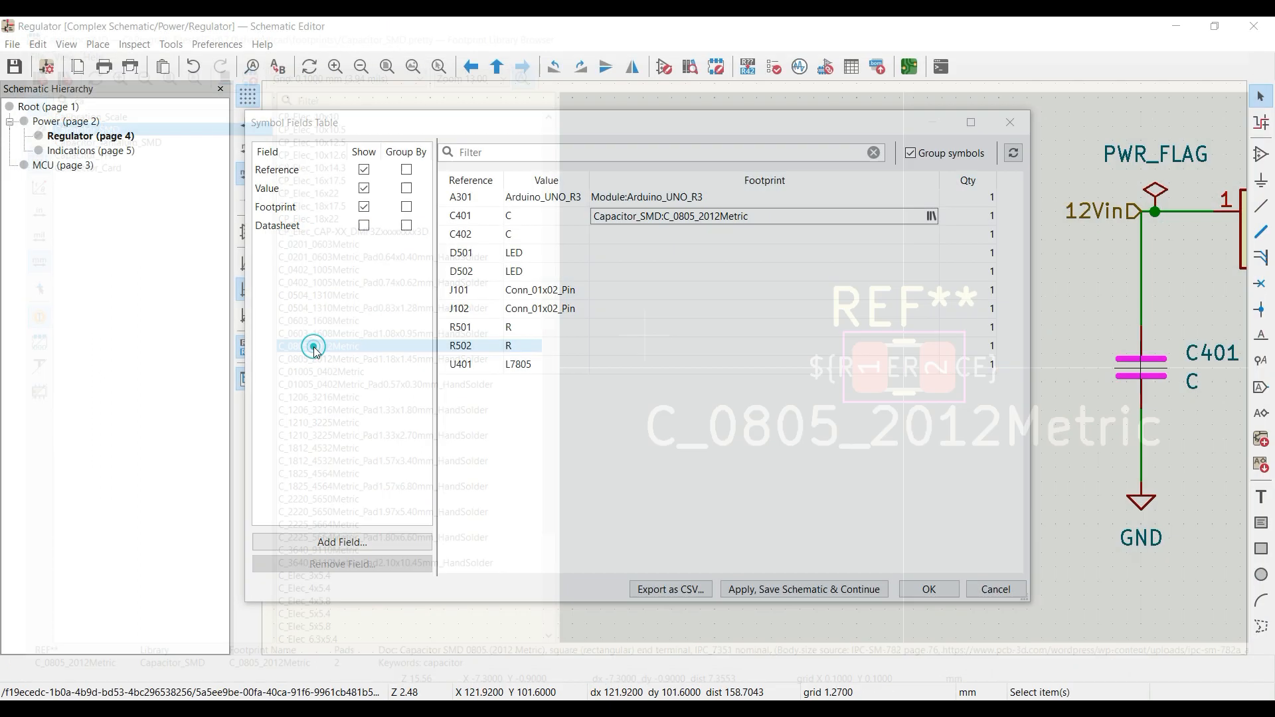
Assign the Capacitor_SMD footprint C_0805_2012Metric to capacitor C402
click(929, 236)
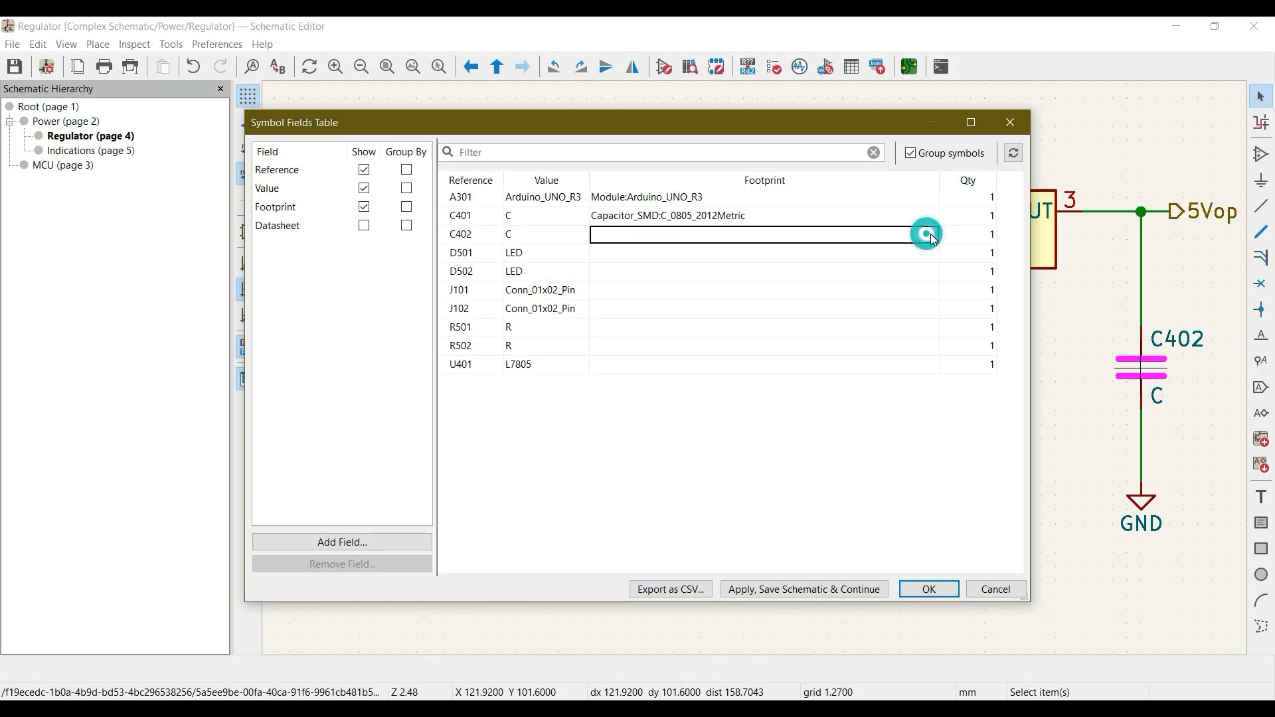
click(905, 238)
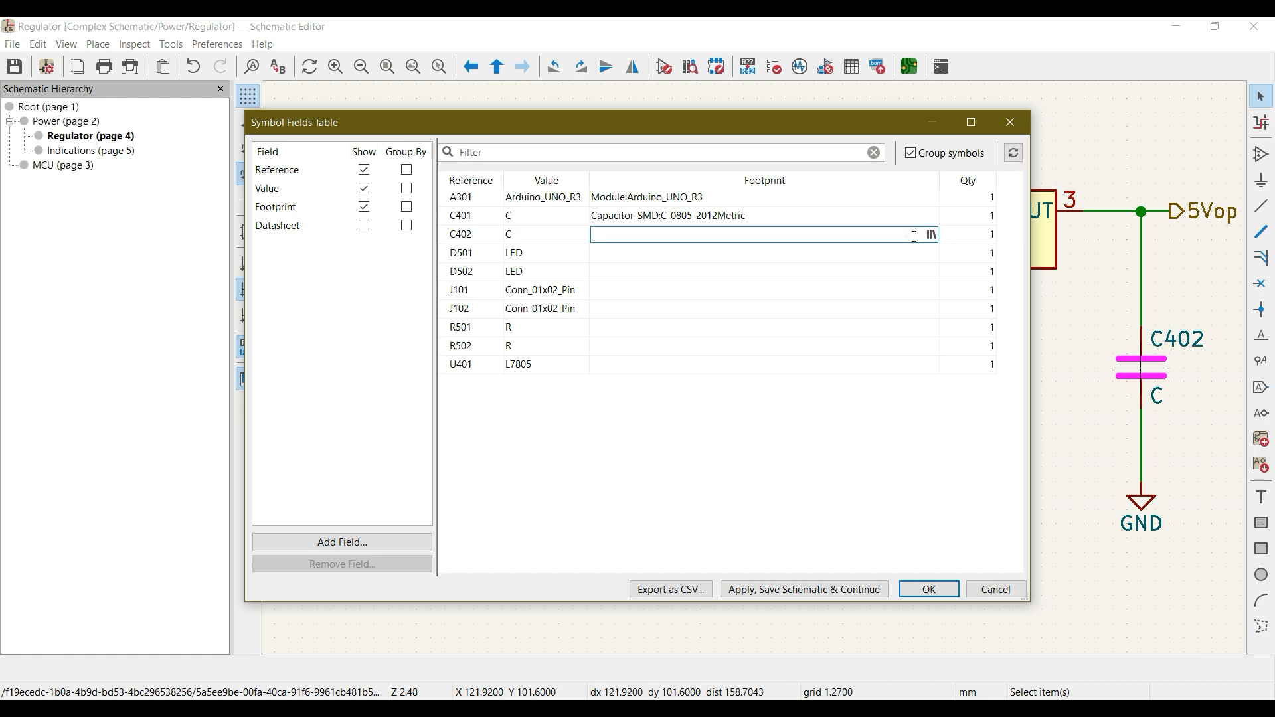
click(932, 235)
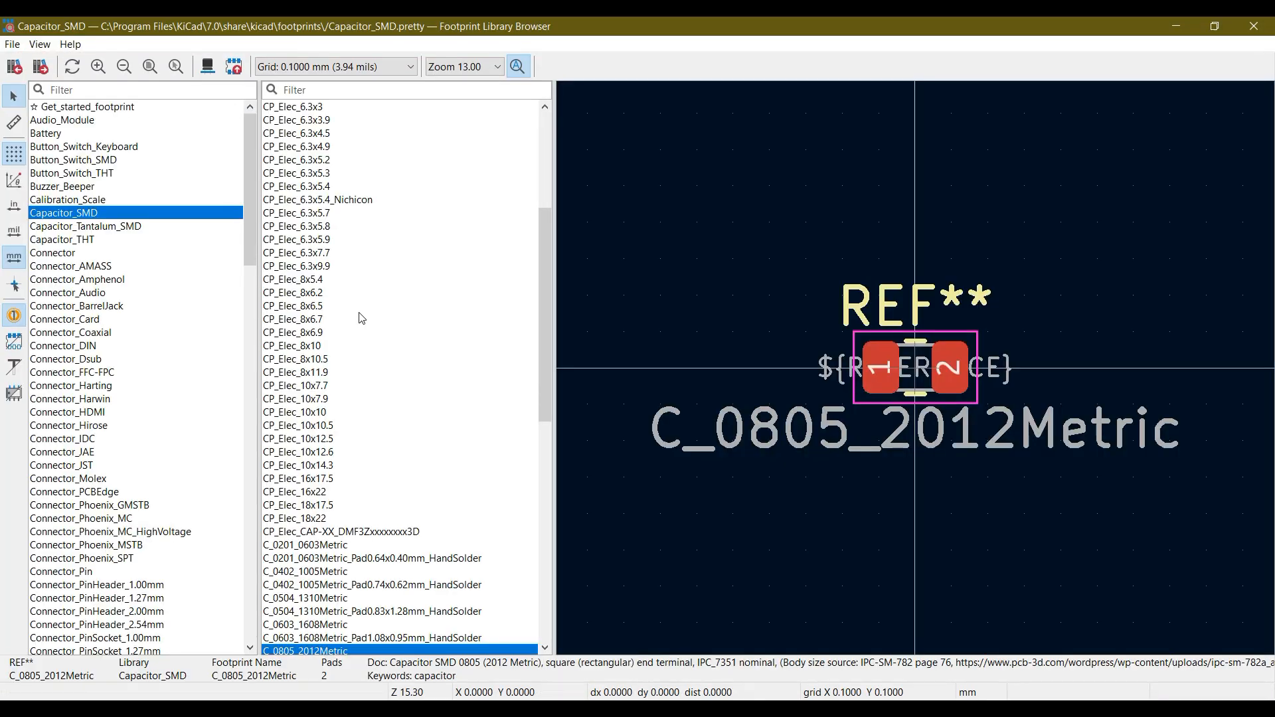
scroll(367, 531, down, 4)
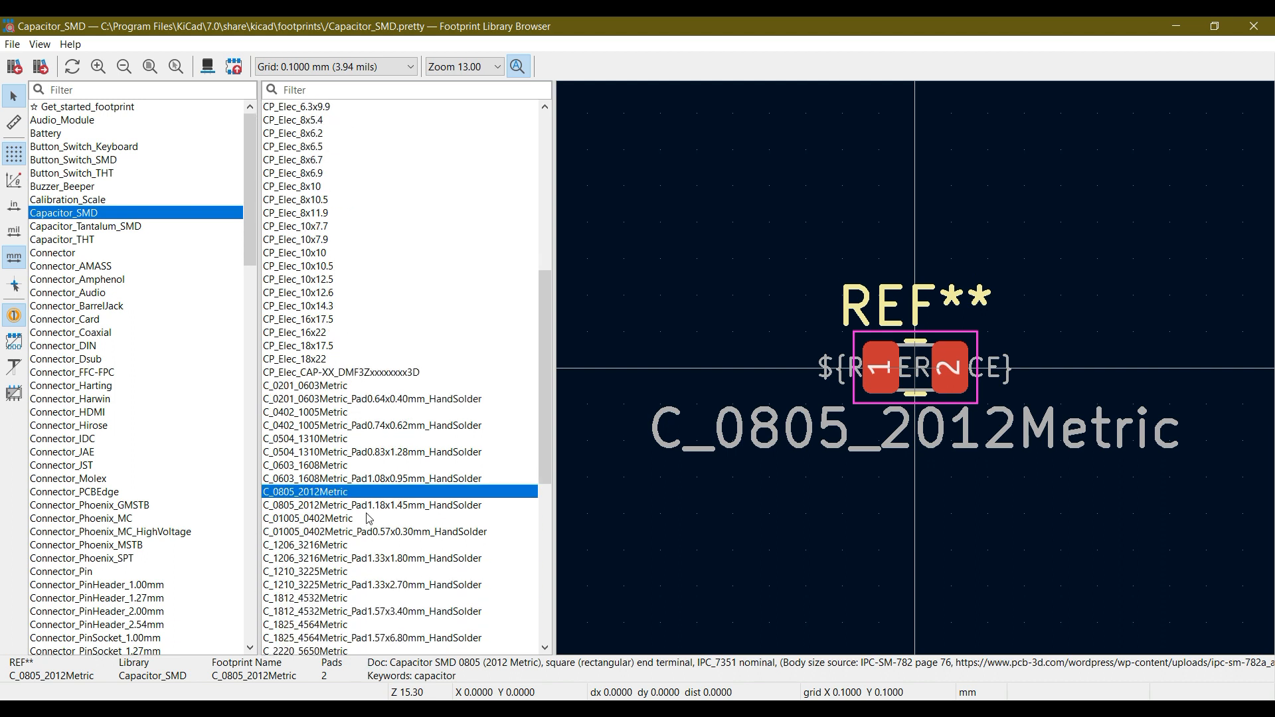
double_click(357, 498)
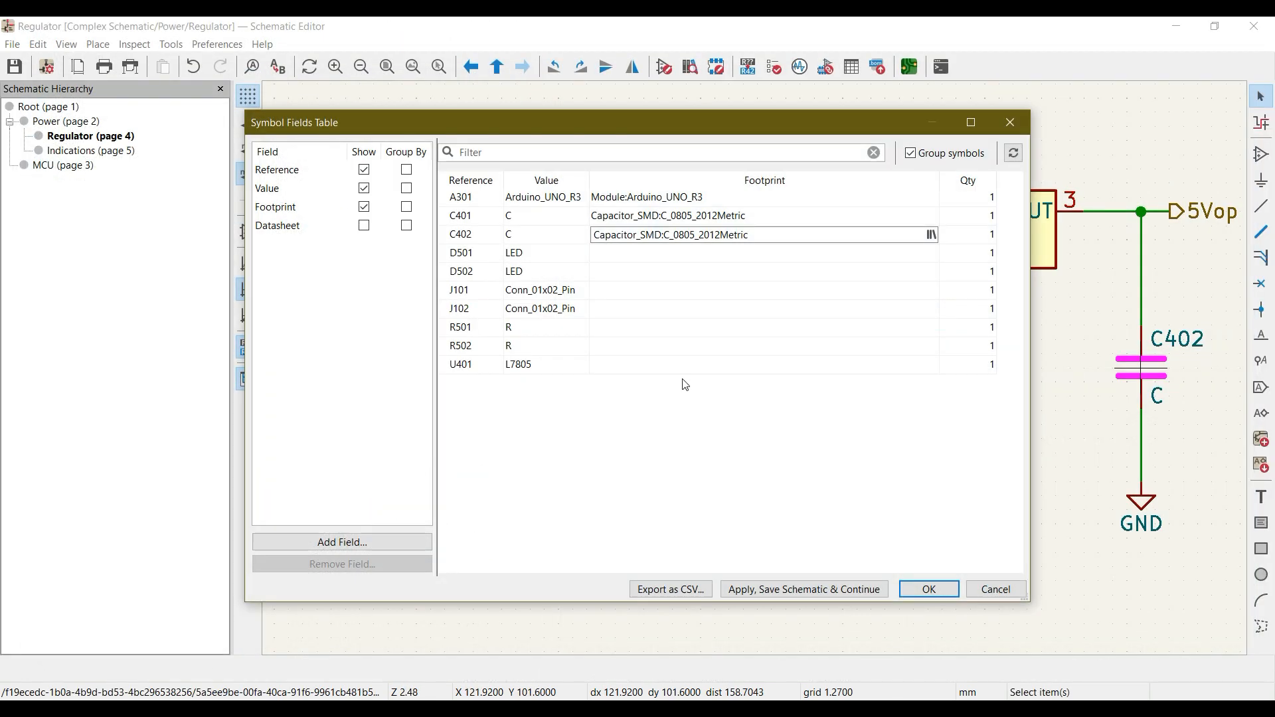
Filter the footprint libraries for "led" and assign LED_1206_3216Metric from LED_SMD to D501
click(604, 254)
click(930, 253)
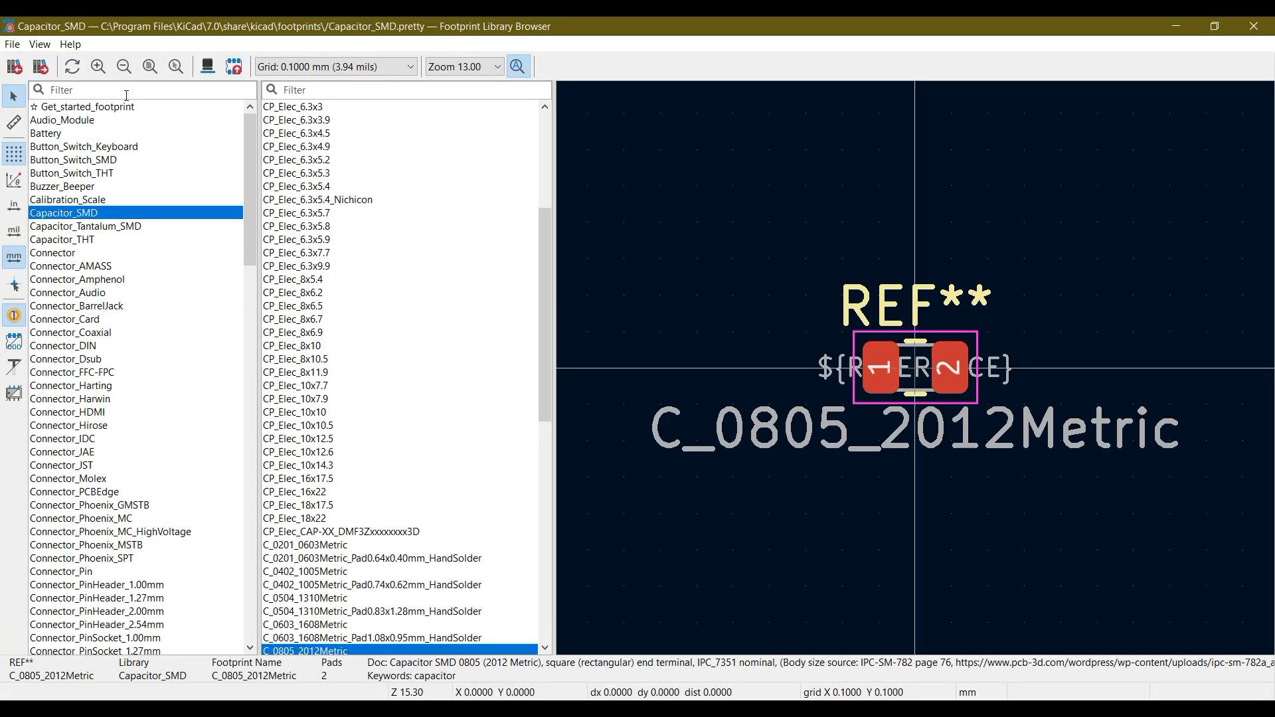
click(126, 91)
text(led)
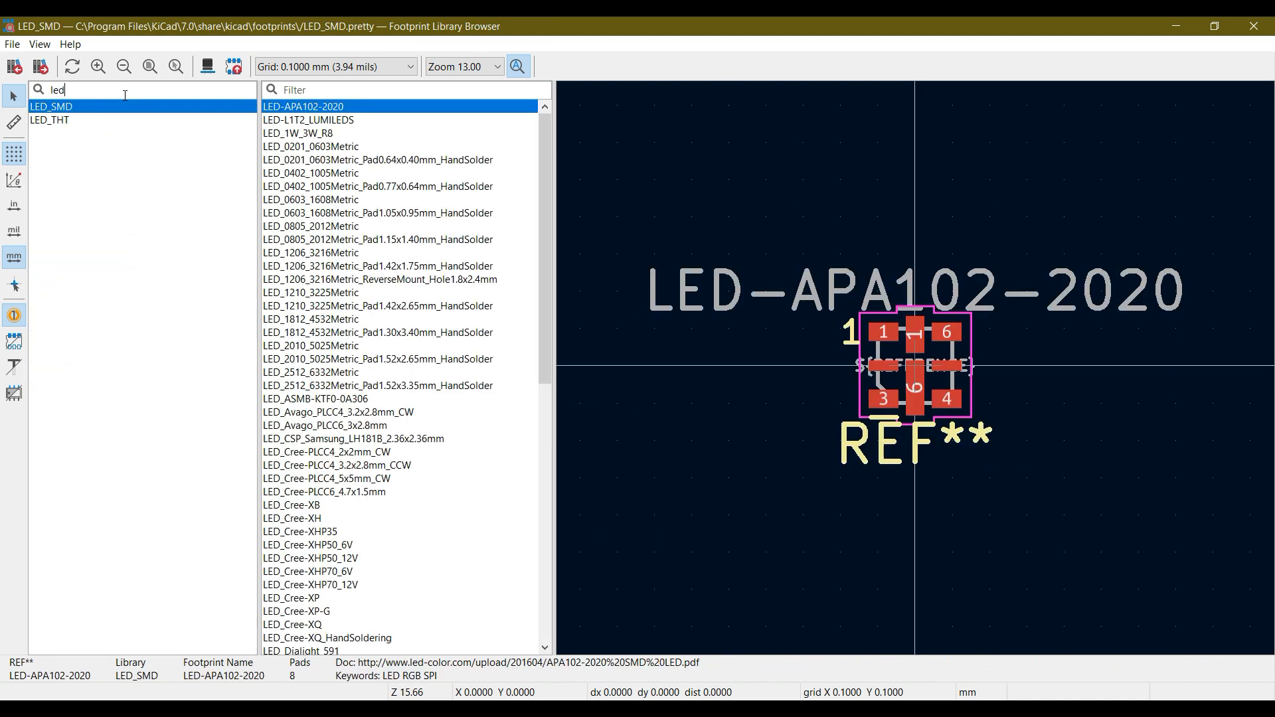
click(316, 121)
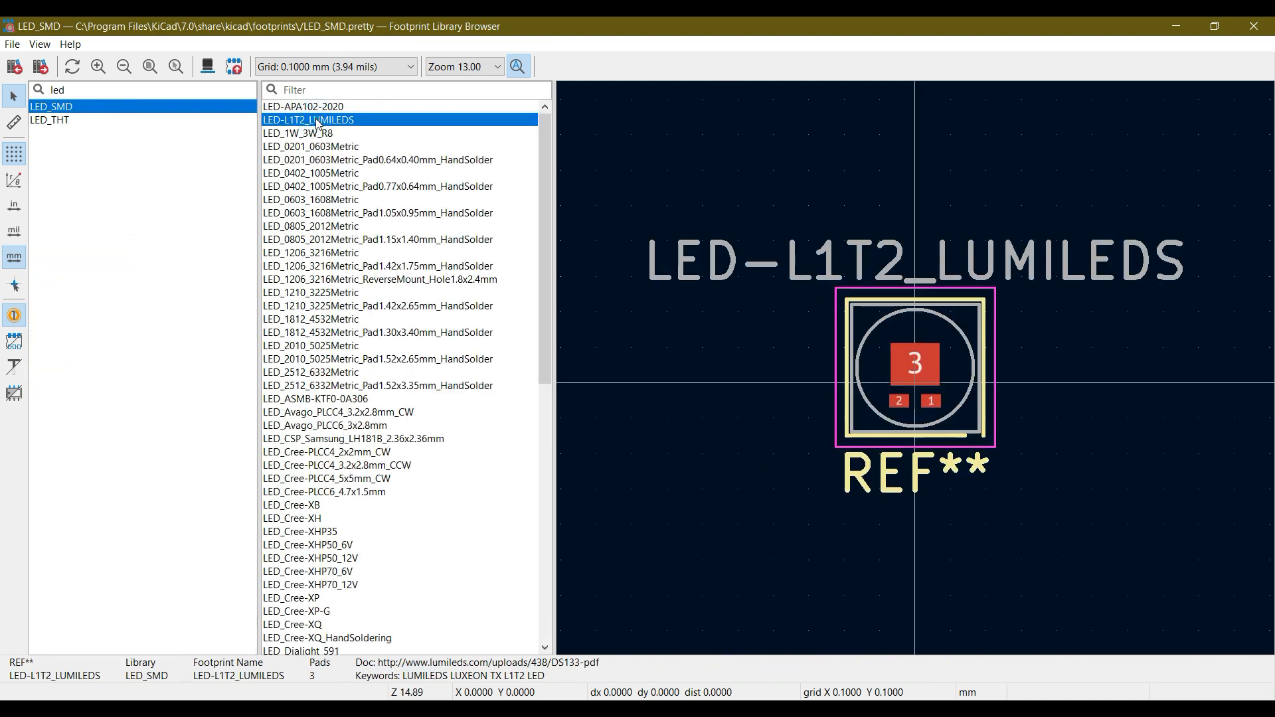
scroll(371, 498, down, 1)
scroll(372, 498, down, 2)
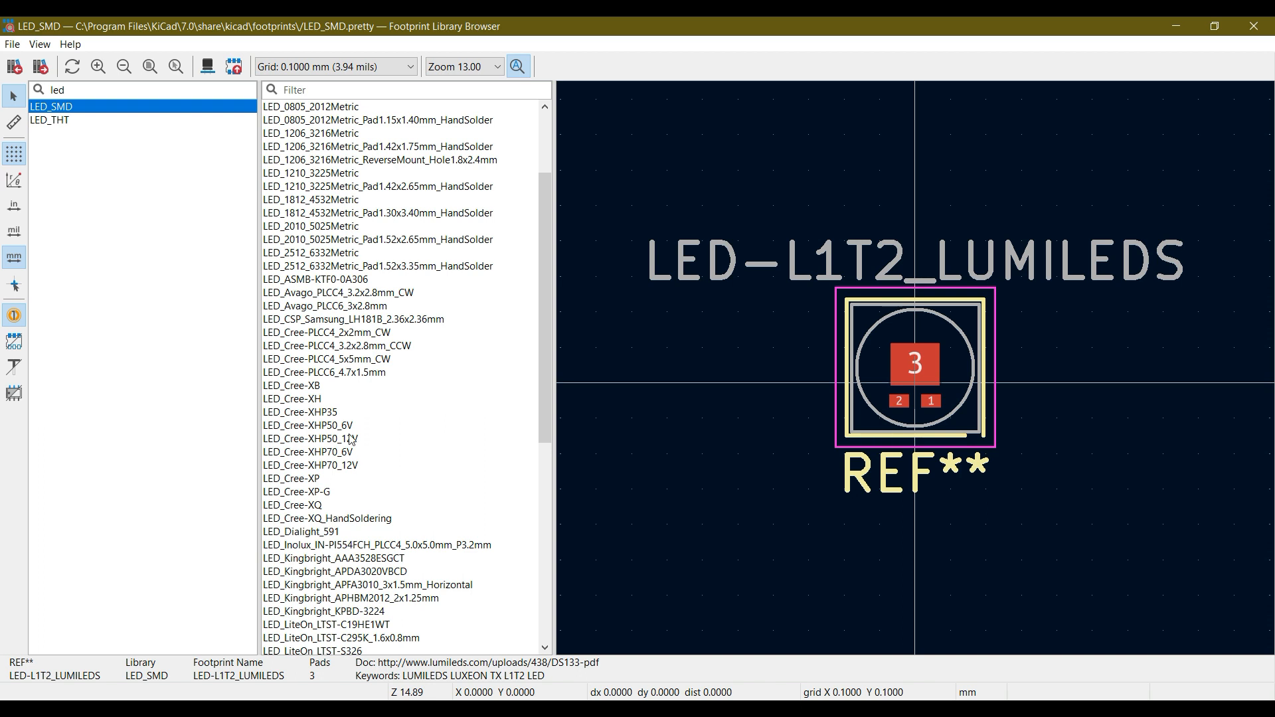
click(311, 517)
scroll(312, 515, down, 3)
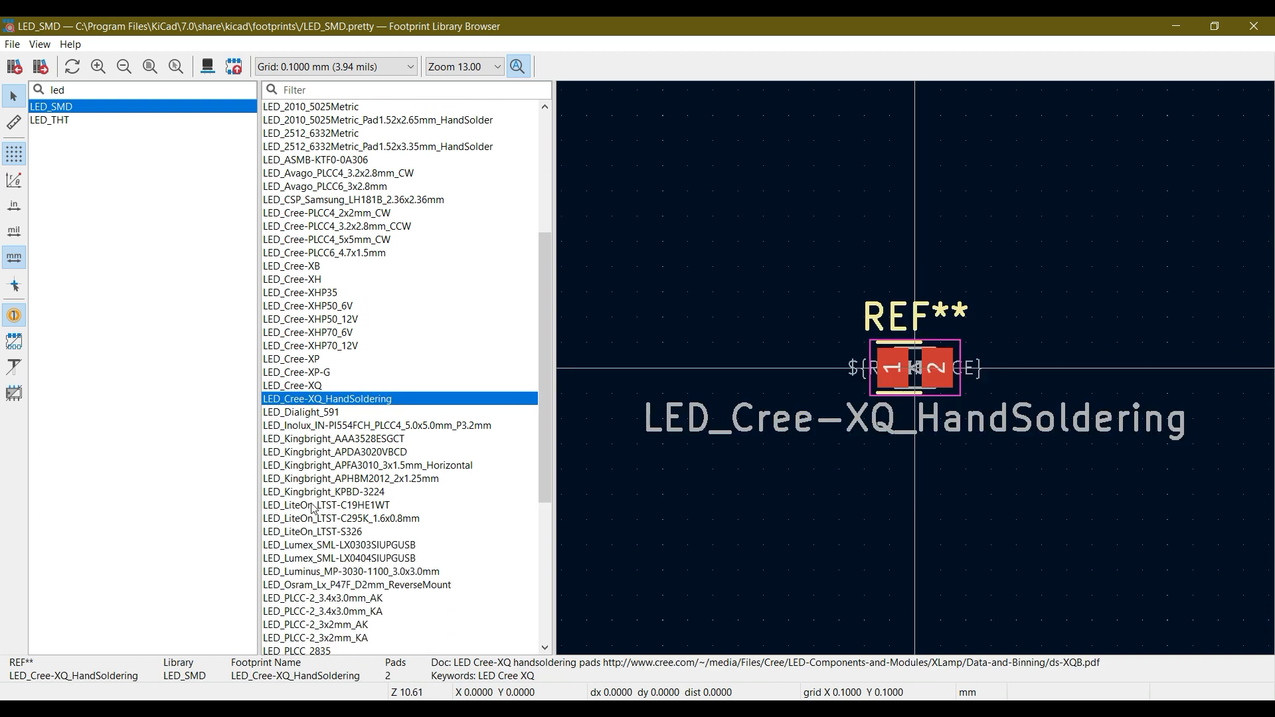
scroll(323, 513, down, 7)
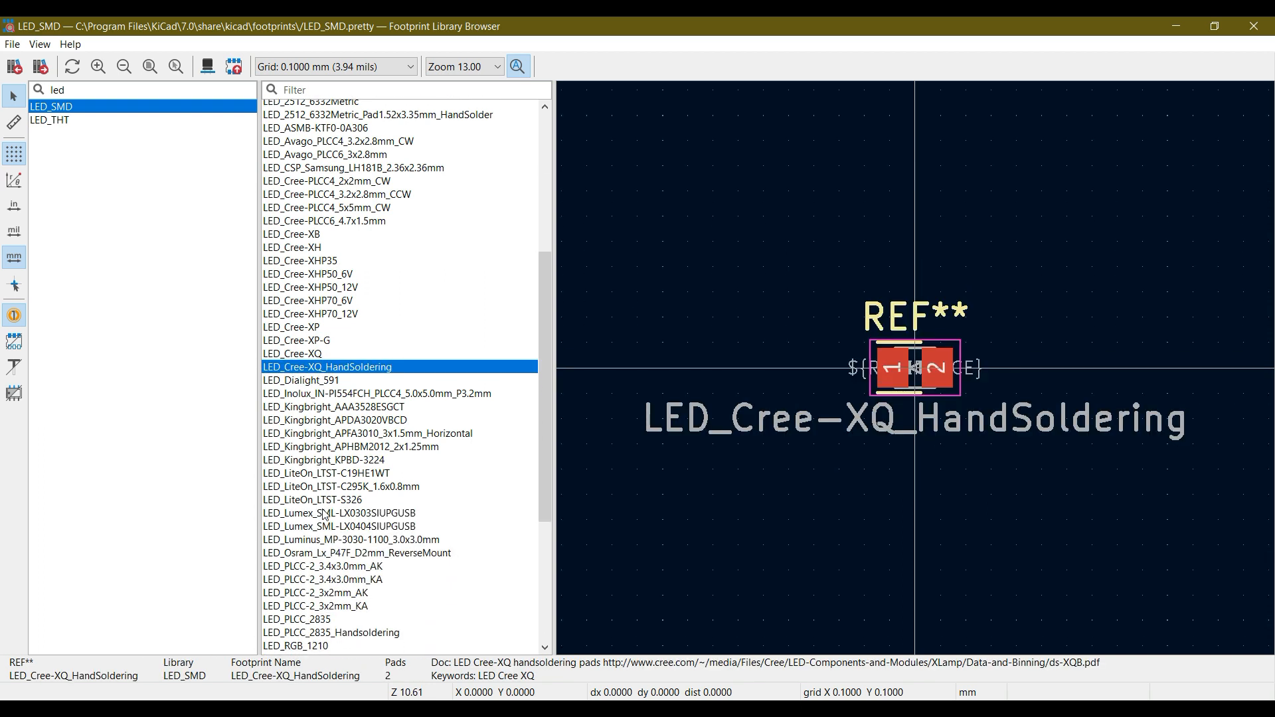
scroll(323, 513, up, 13)
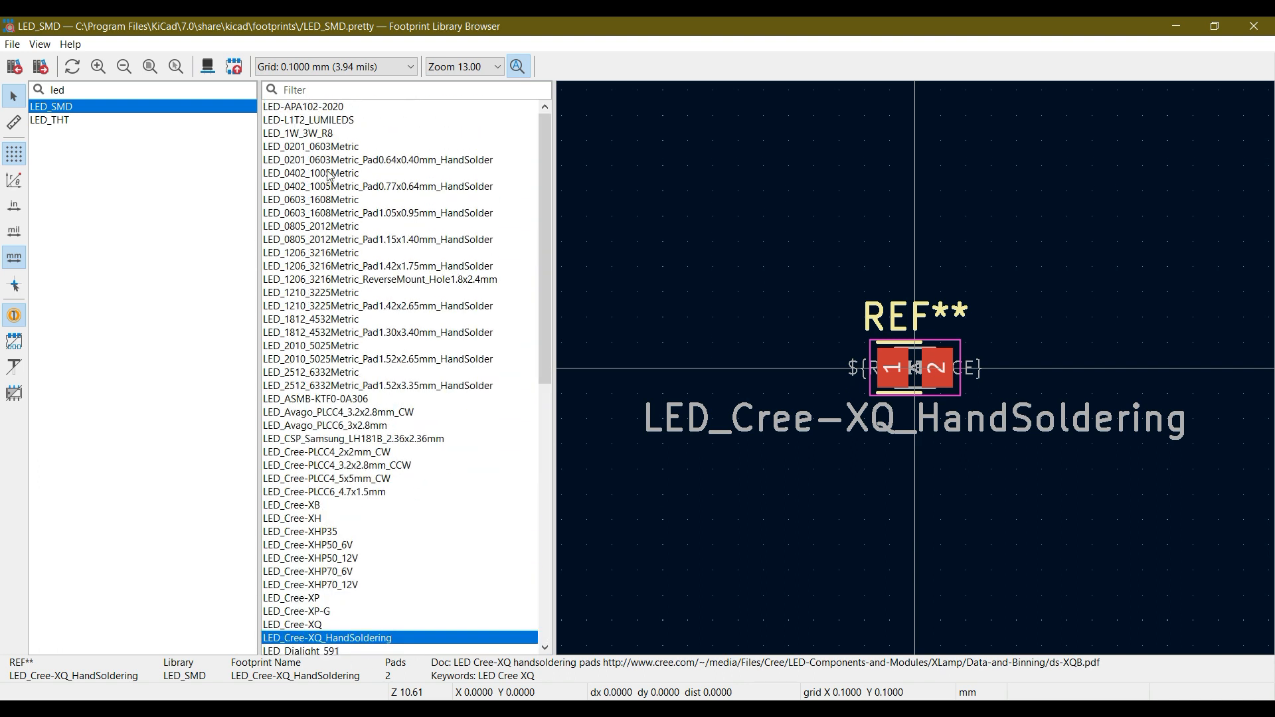
click(326, 252)
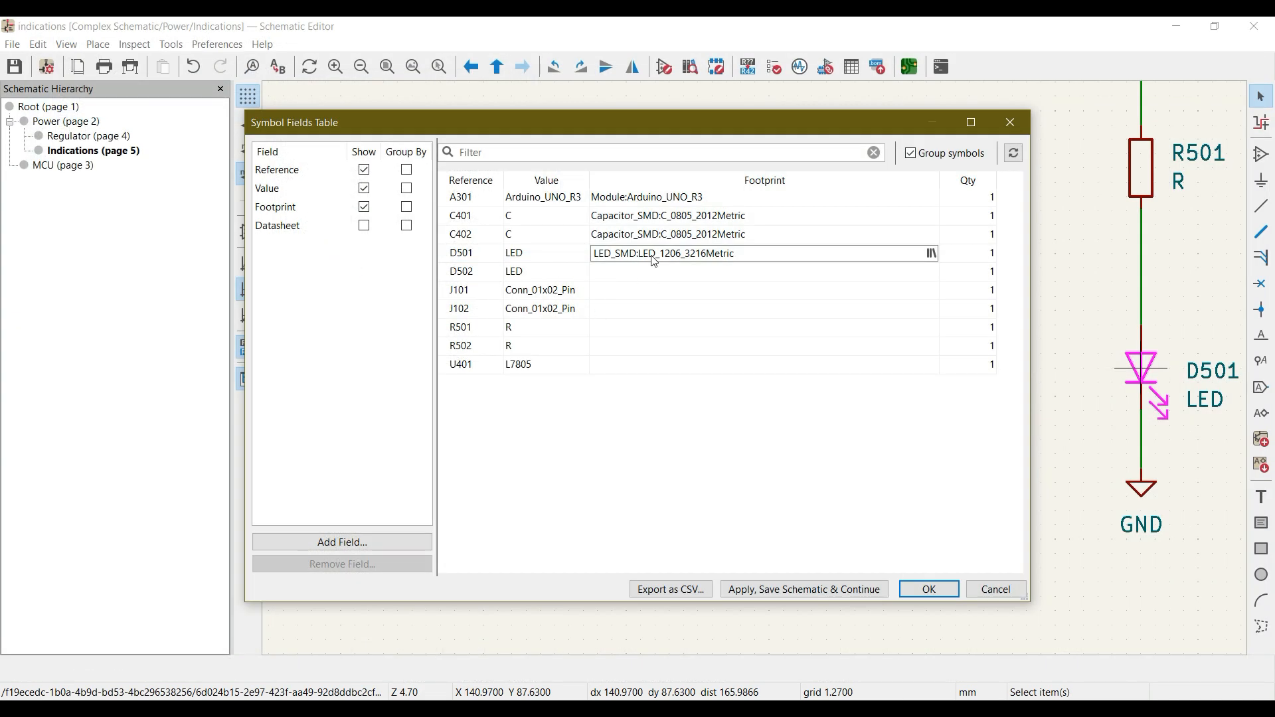
Assign the LED_SMD footprint LED_1206_3216Metric to D502
click(652, 273)
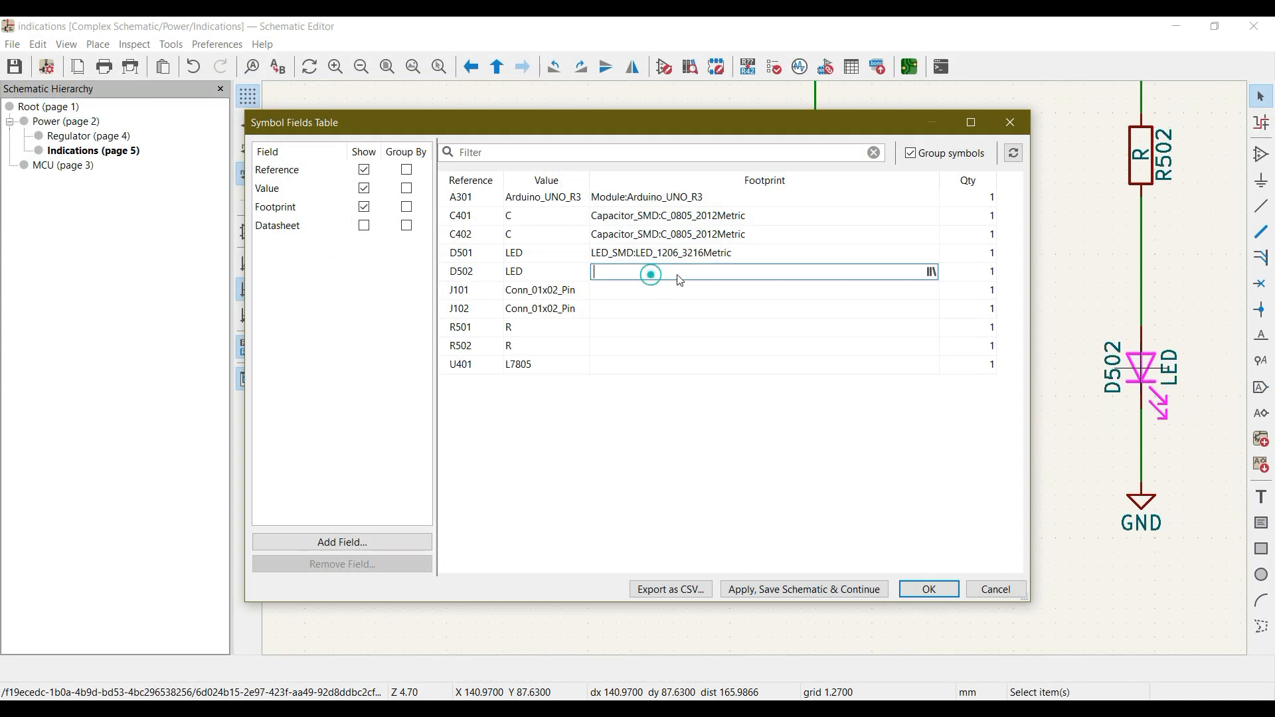
click(933, 274)
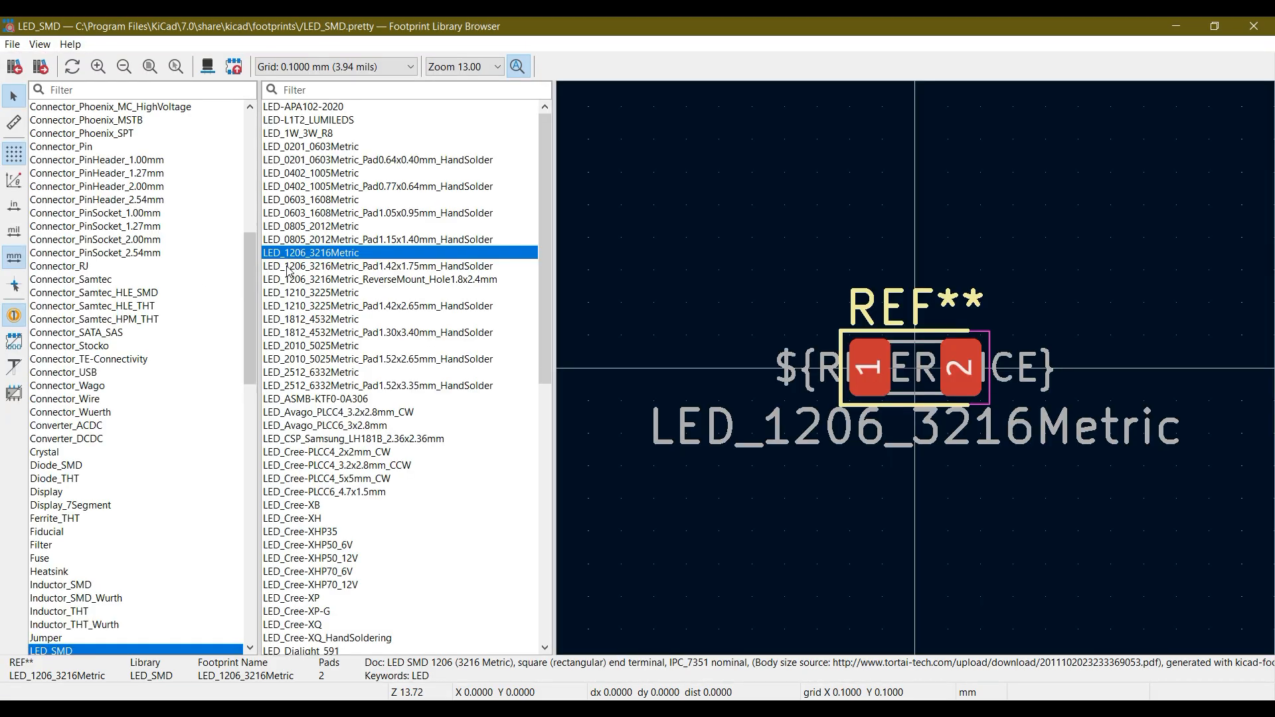
double_click(309, 253)
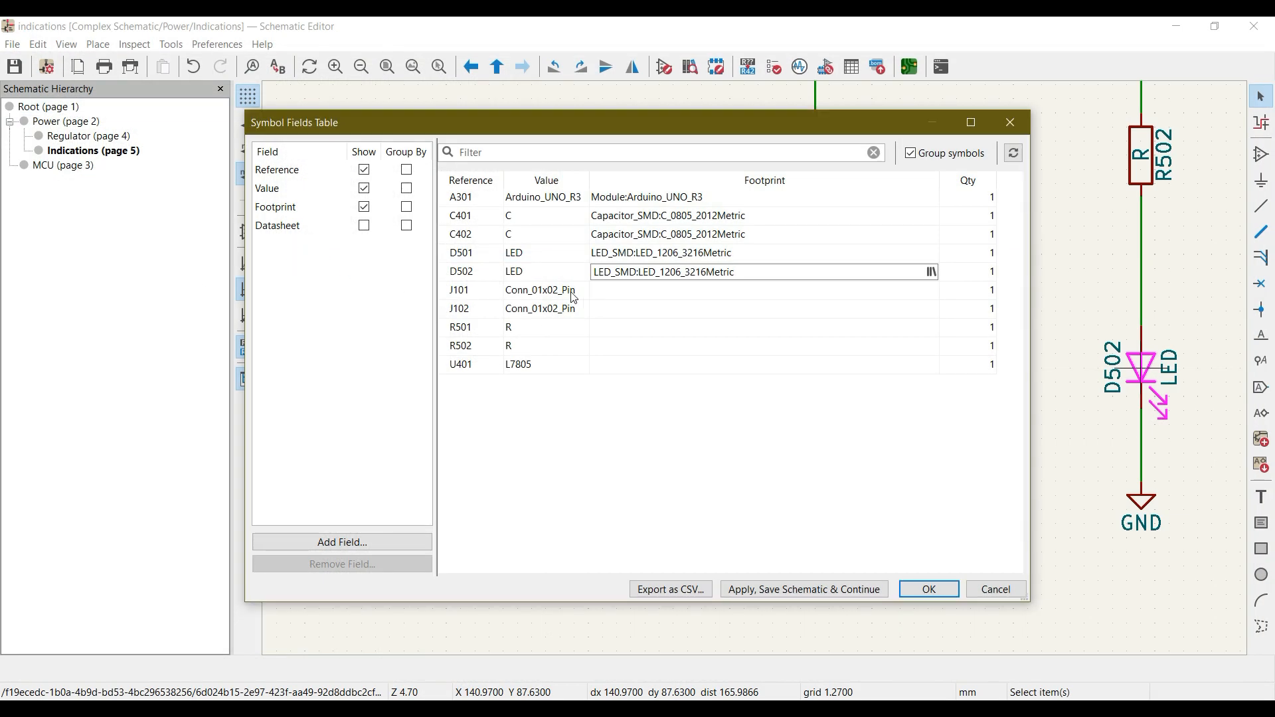
Assign the footprint PinHeader_1x02_P2.54mm_Horizontal from the Connector_PinHeader_2.54mm library to connector J101
click(623, 298)
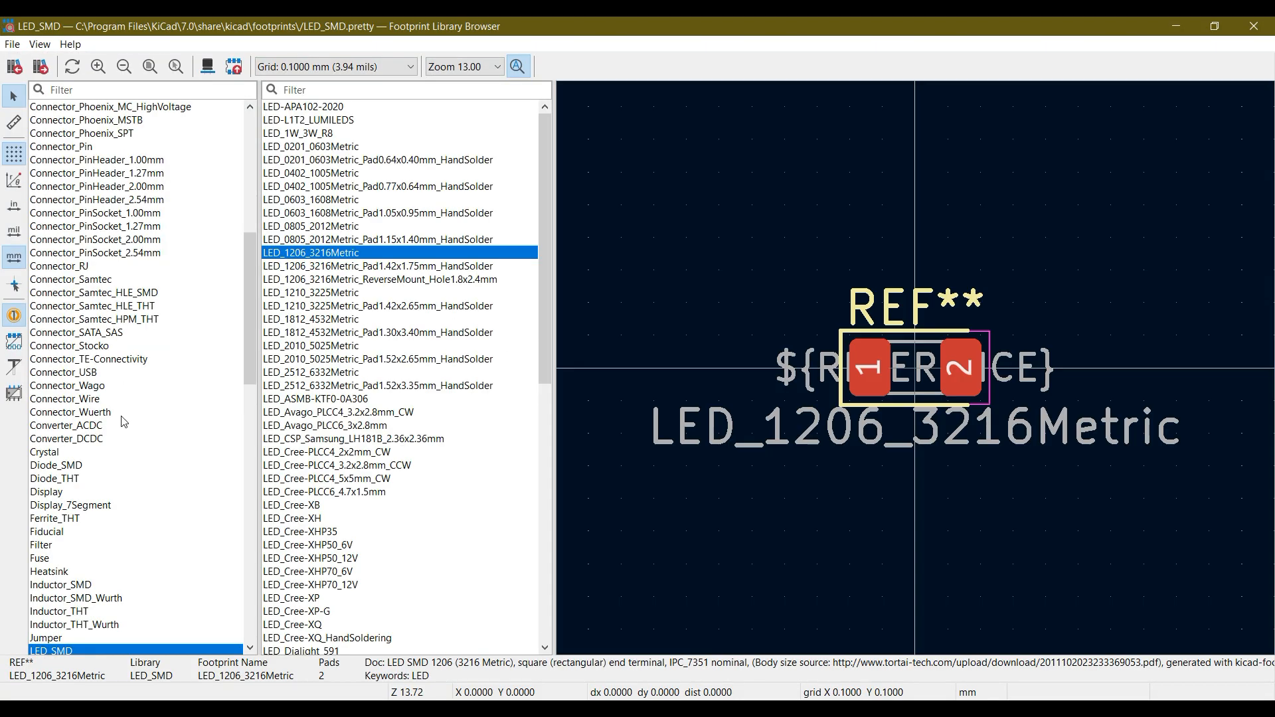
scroll(85, 269, up, 3)
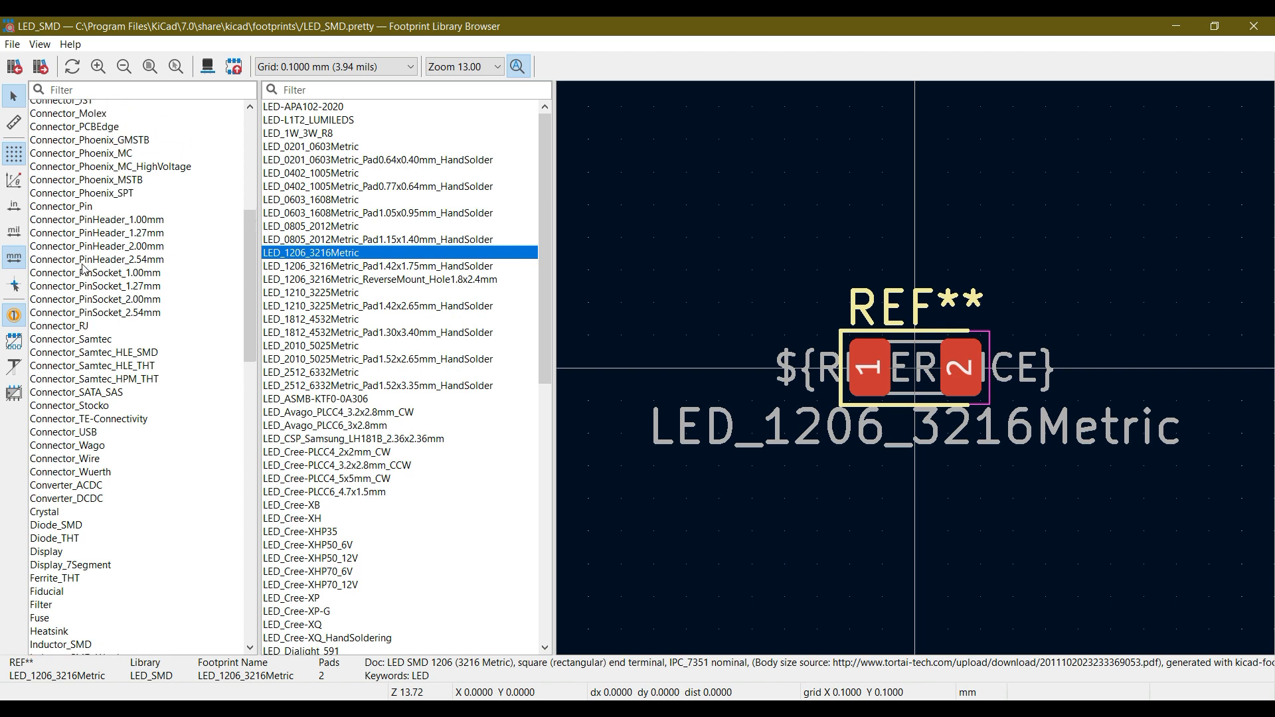
click(84, 231)
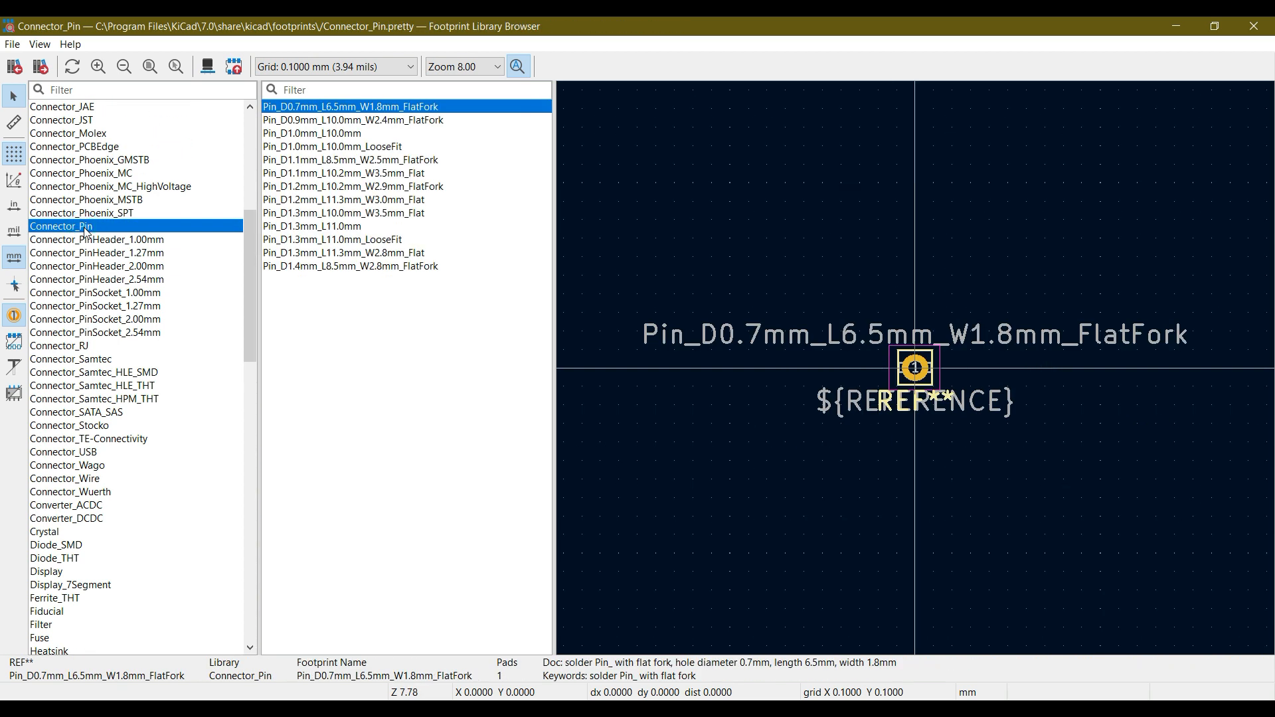
click(158, 280)
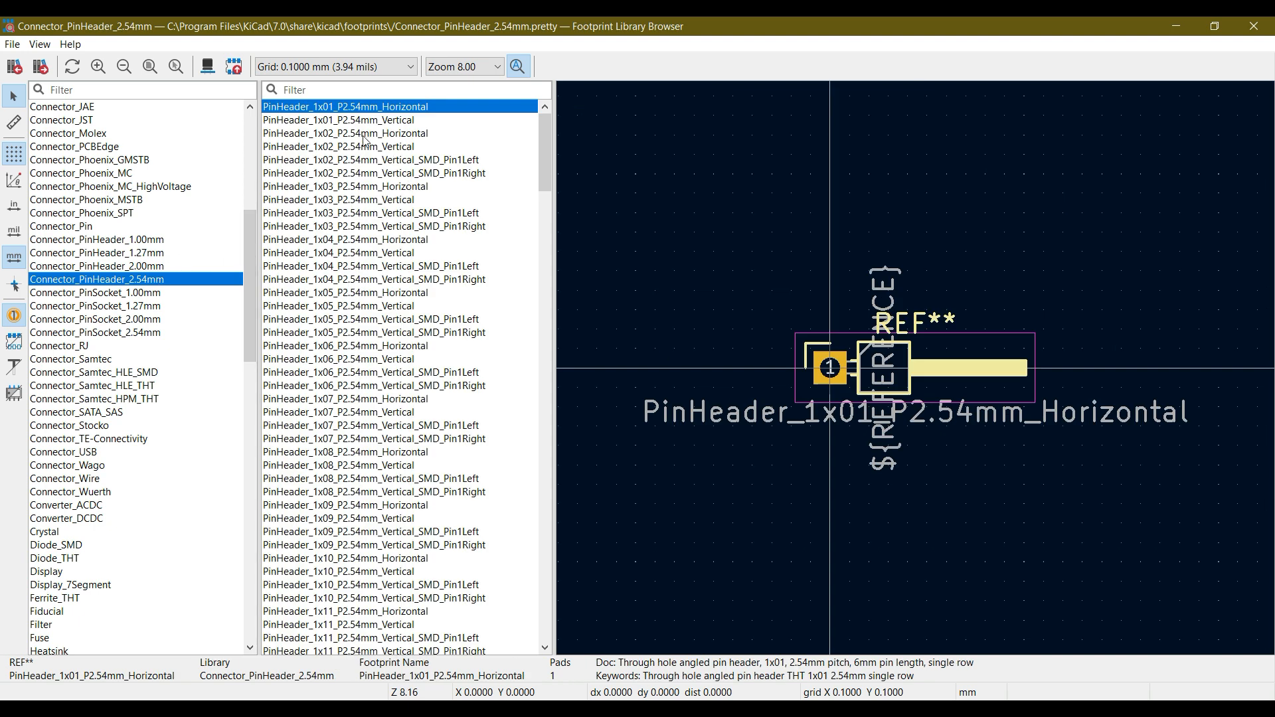
click(370, 134)
double_click(369, 134)
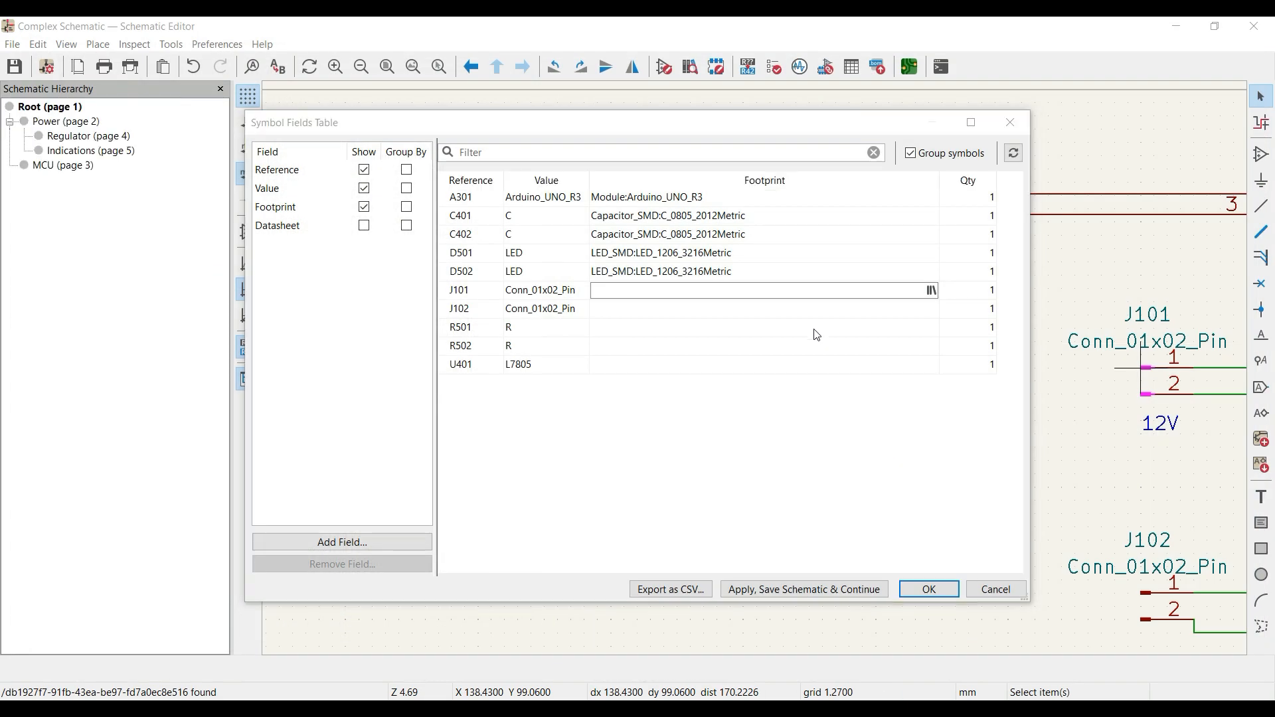
Assign the Connector_PinHeader_2.54mm footprint PinHeader_1x02_P2.54mm_Horizontal to connector J102
click(853, 309)
click(931, 309)
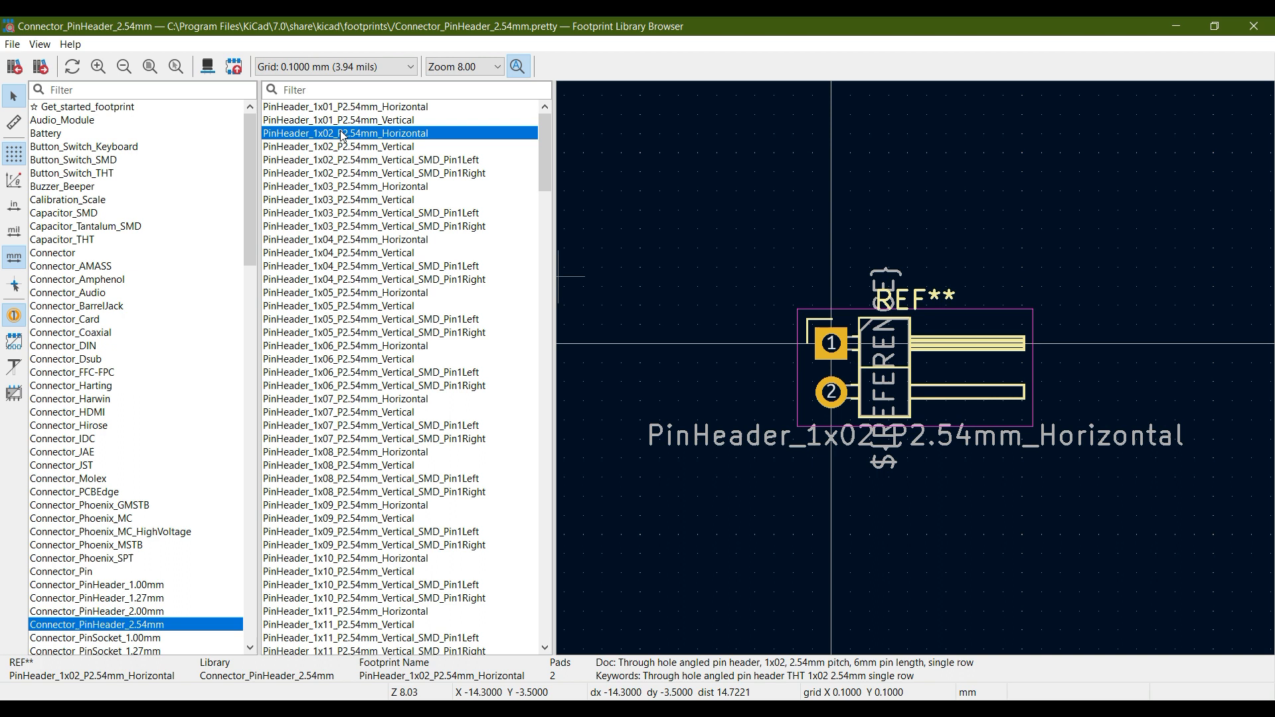
double_click(343, 134)
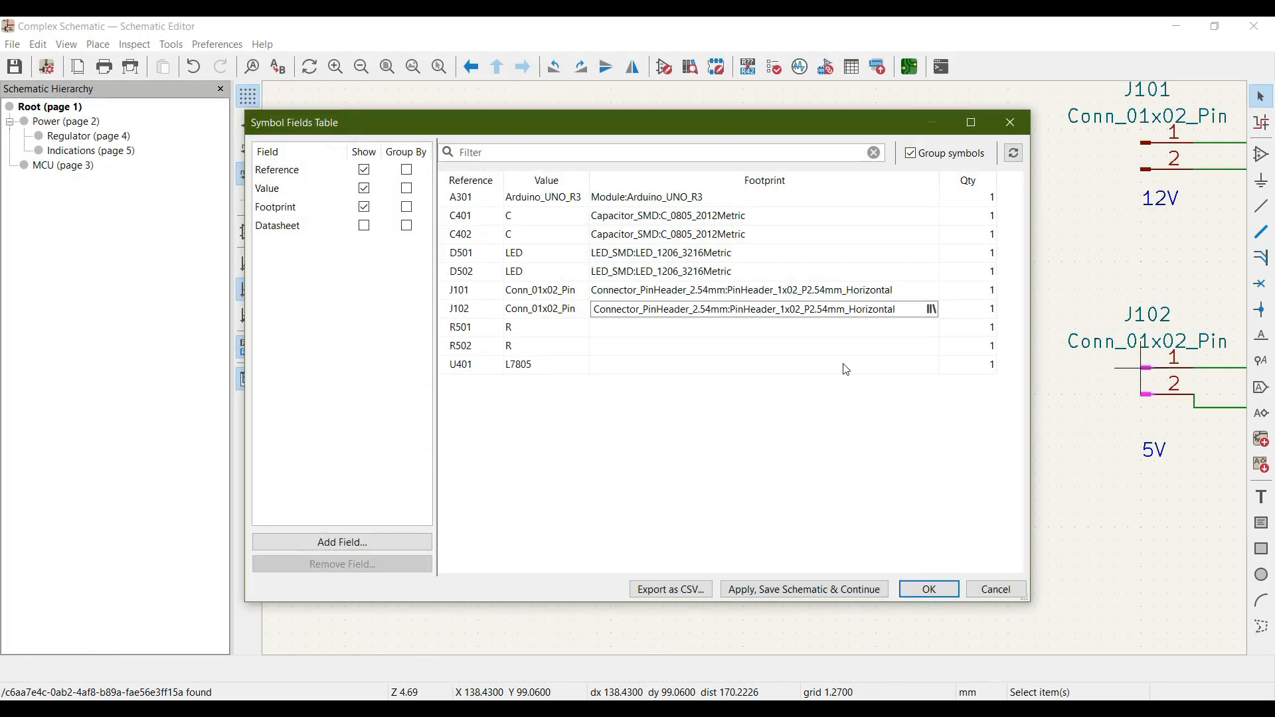
Filter the footprint libraries for "res" and assign R_1206_3216Metric_Pad1.30x1.75mm_HandSolder from Resistor_SMD to R501
click(604, 330)
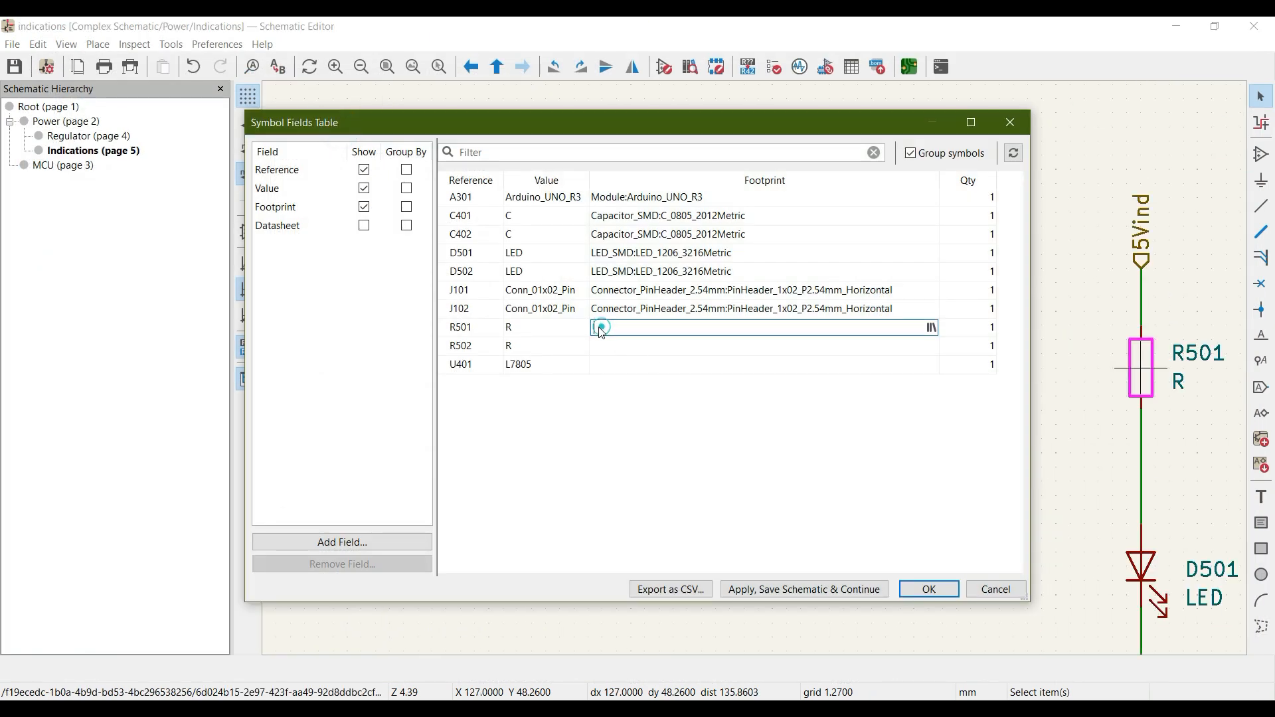
click(932, 328)
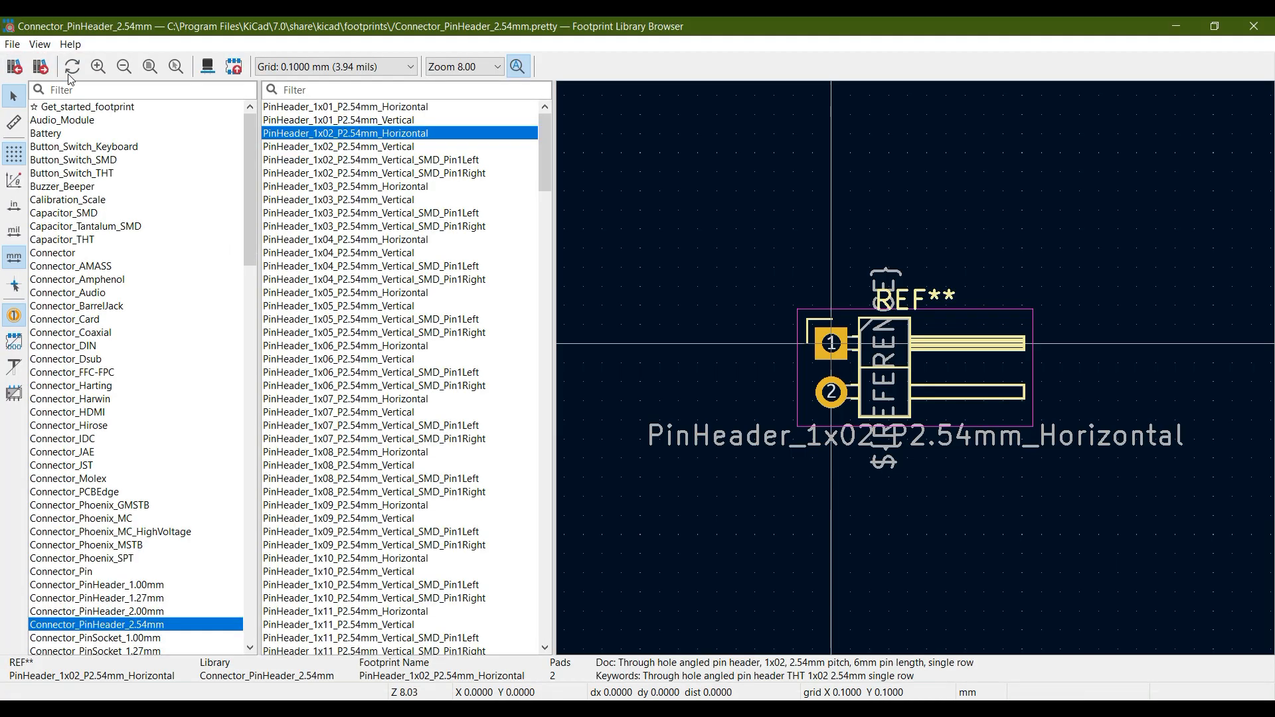
click(81, 89)
text(res)
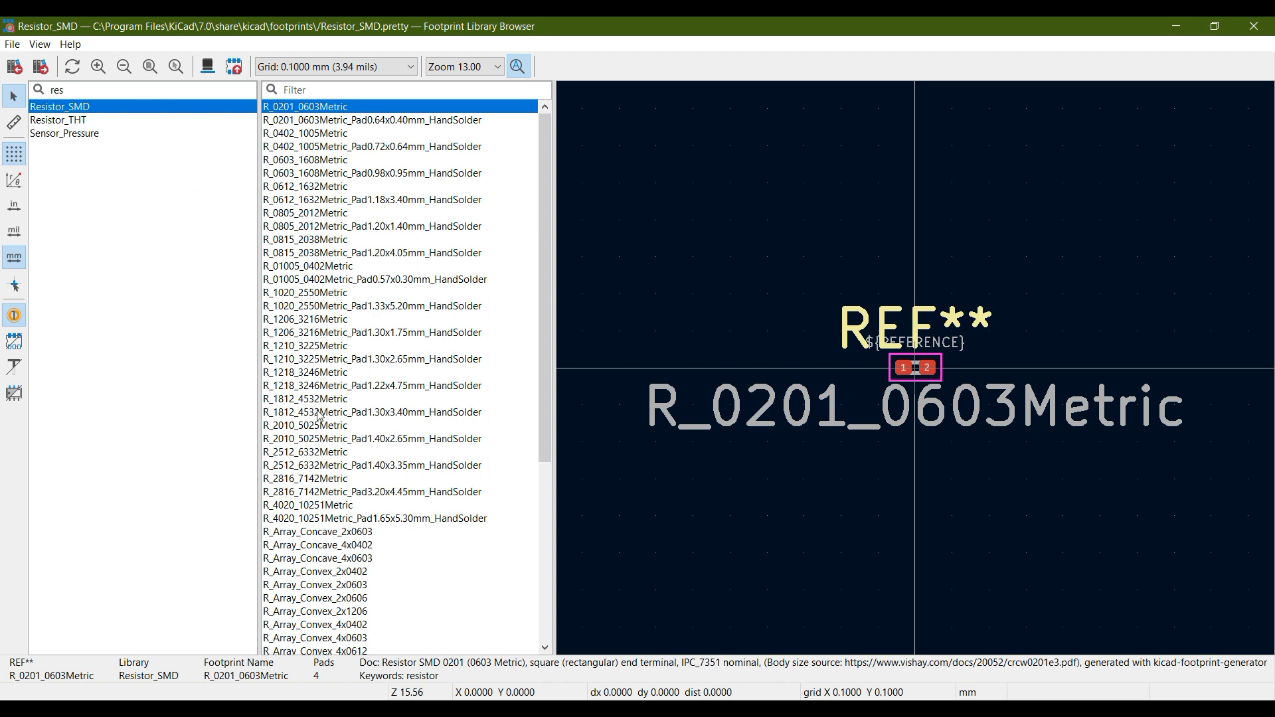
click(320, 438)
scroll(318, 438, down, 2)
scroll(317, 438, down, 2)
scroll(319, 439, up, 4)
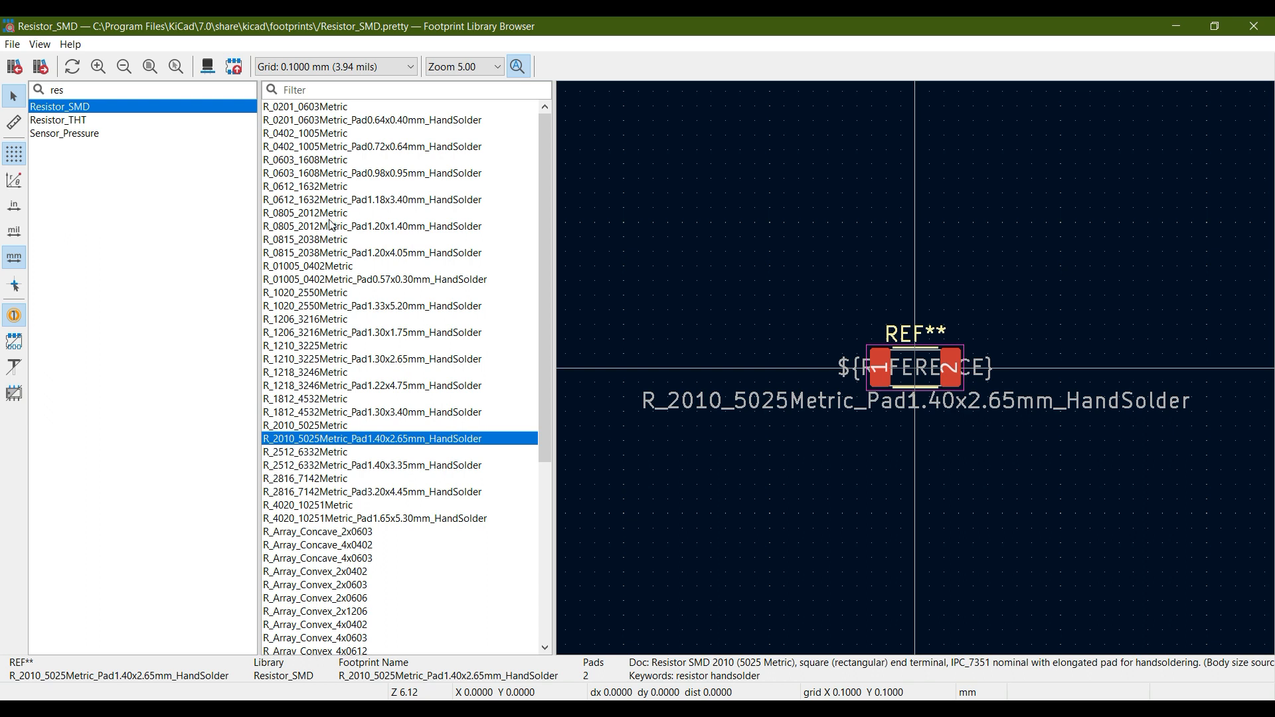
click(303, 333)
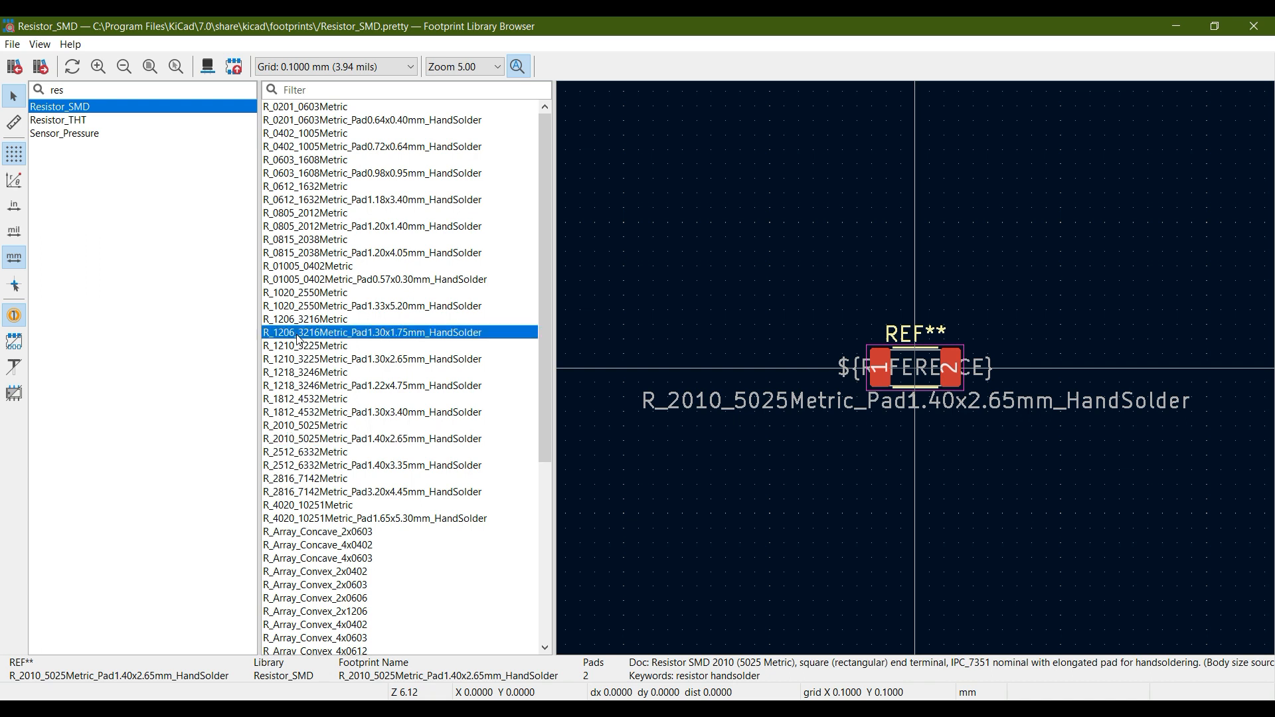
double_click(354, 333)
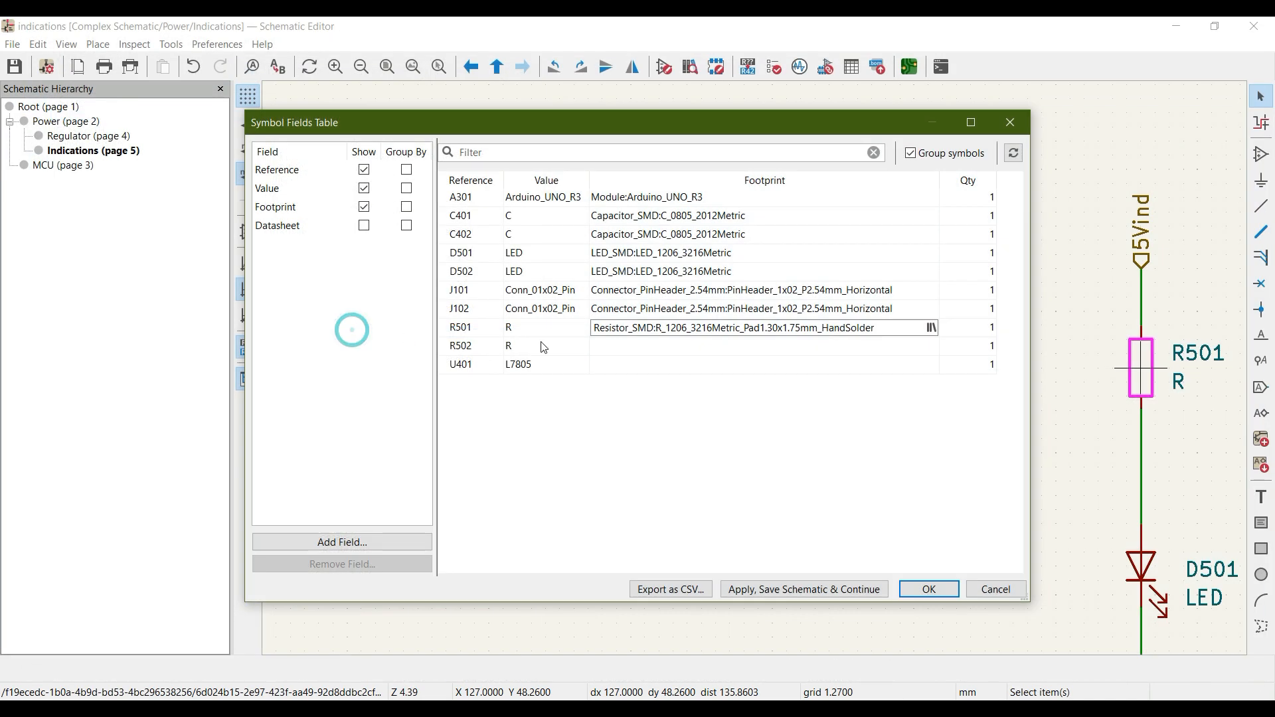
Assign the Resistor_SMD footprint R_1206_3216Metric_Pad1.30x1.75mm_HandSolder to R502
click(737, 346)
click(931, 345)
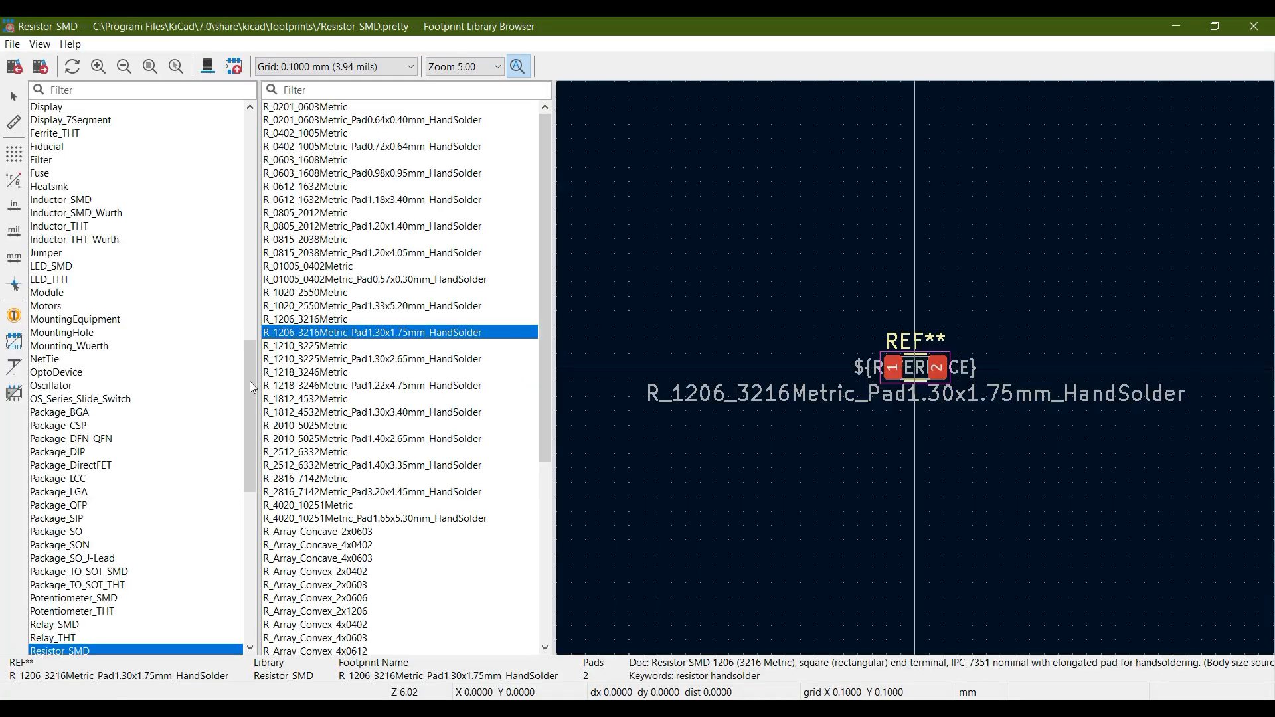
double_click(317, 333)
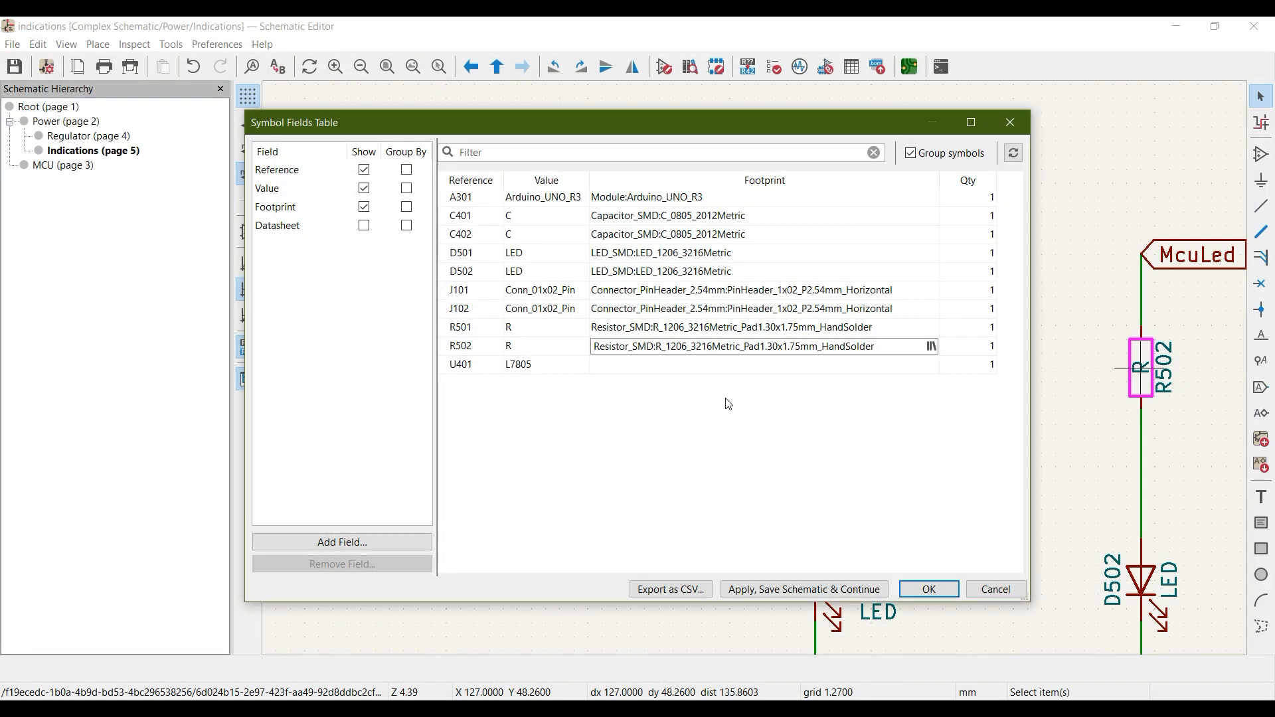
Browse footprints for U401, filtering the libraries for "to" and selecting Package_TO_SOT_THT
click(618, 367)
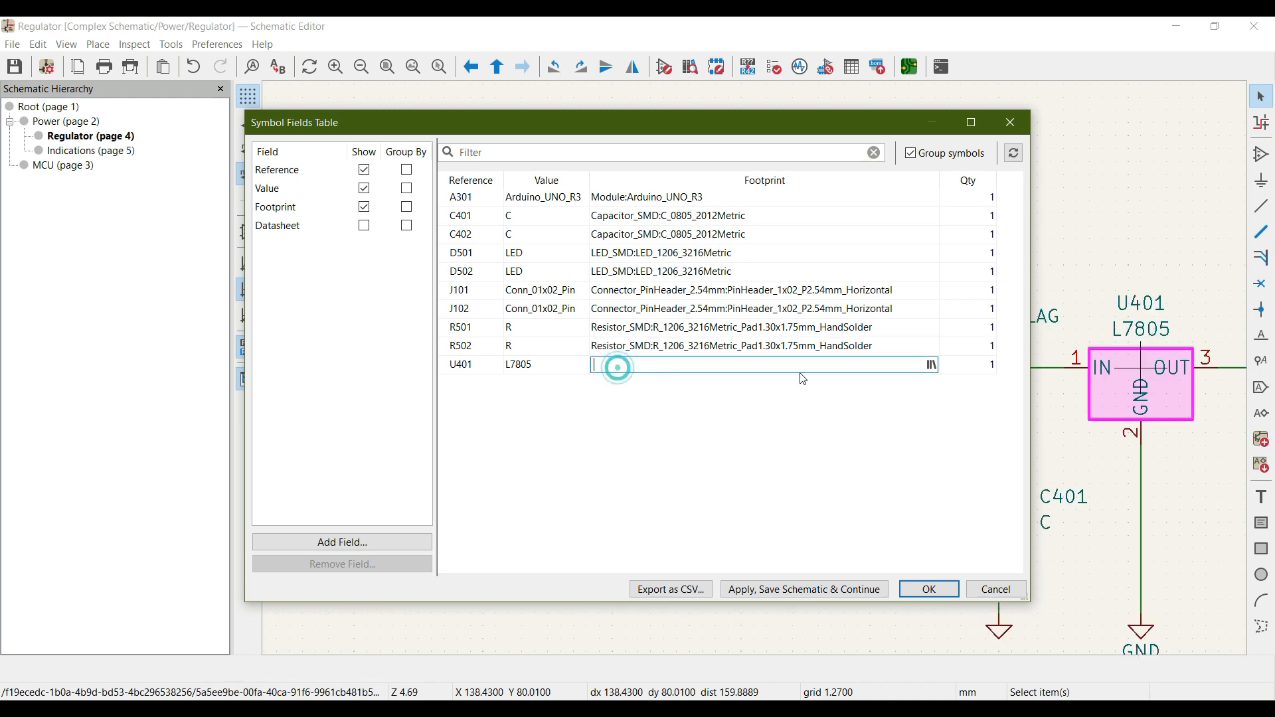
click(931, 365)
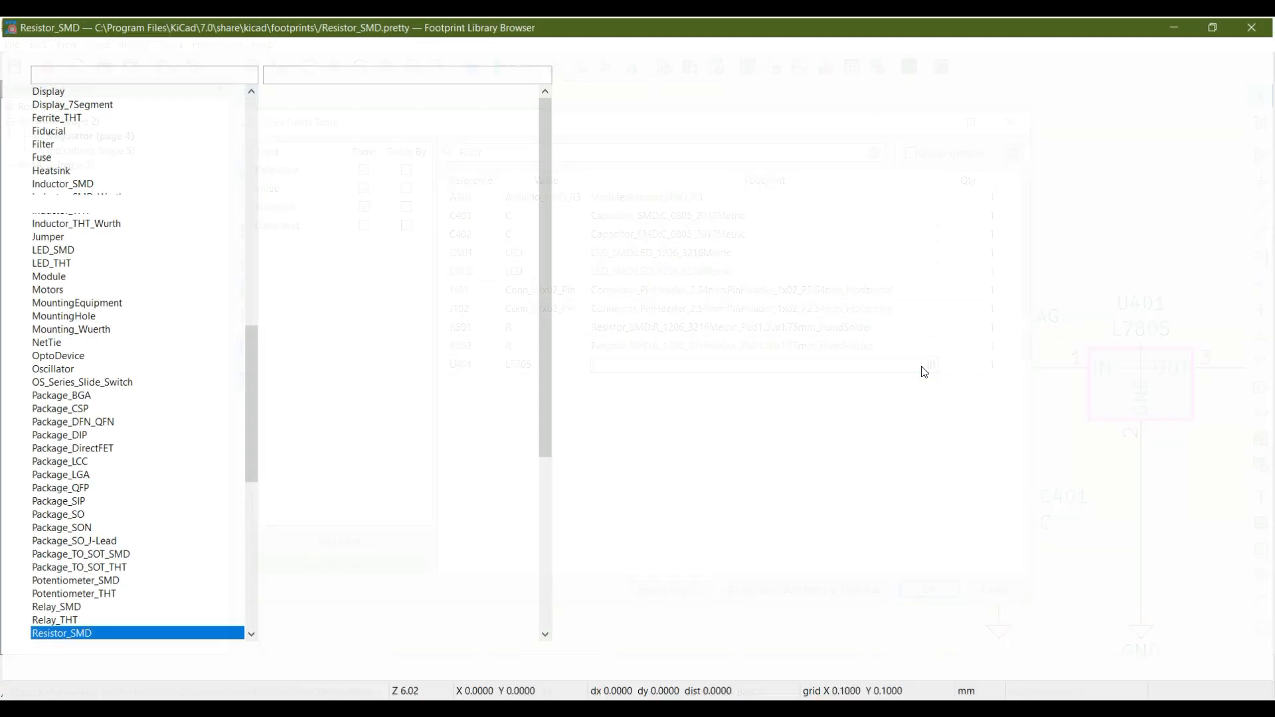
drag(256, 372, 255, 417)
click(102, 89)
text(to)
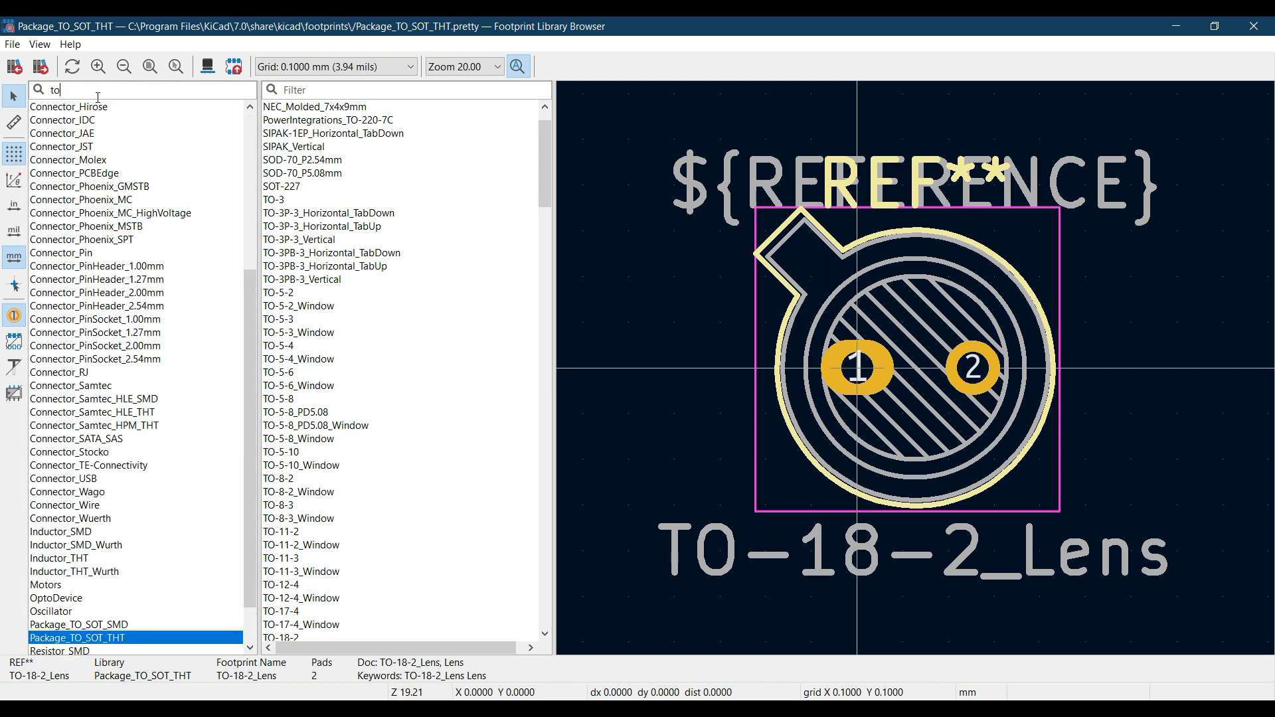
scroll(191, 558, down, 2)
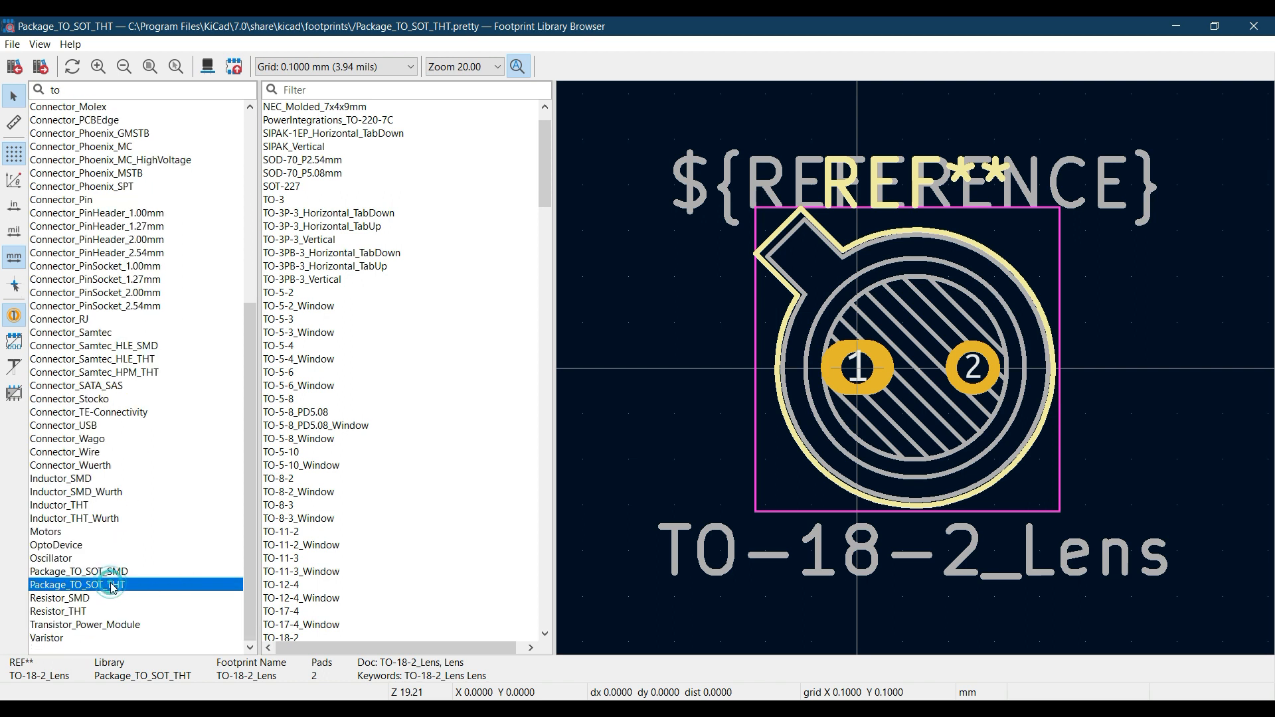
Compare the TO-220 footprints in Package_TO_SOT_THT and assign TO-220-3_Vertical to U401
click(411, 413)
scroll(415, 408, down, 10)
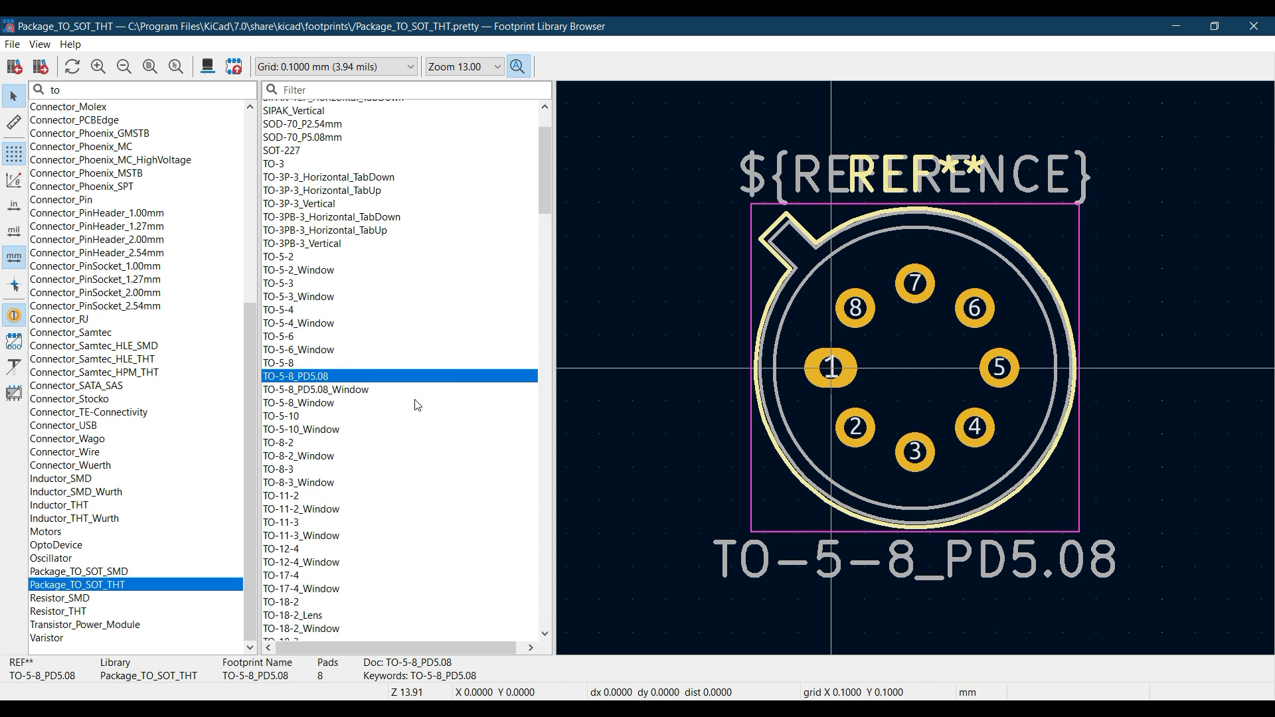
scroll(420, 404, down, 15)
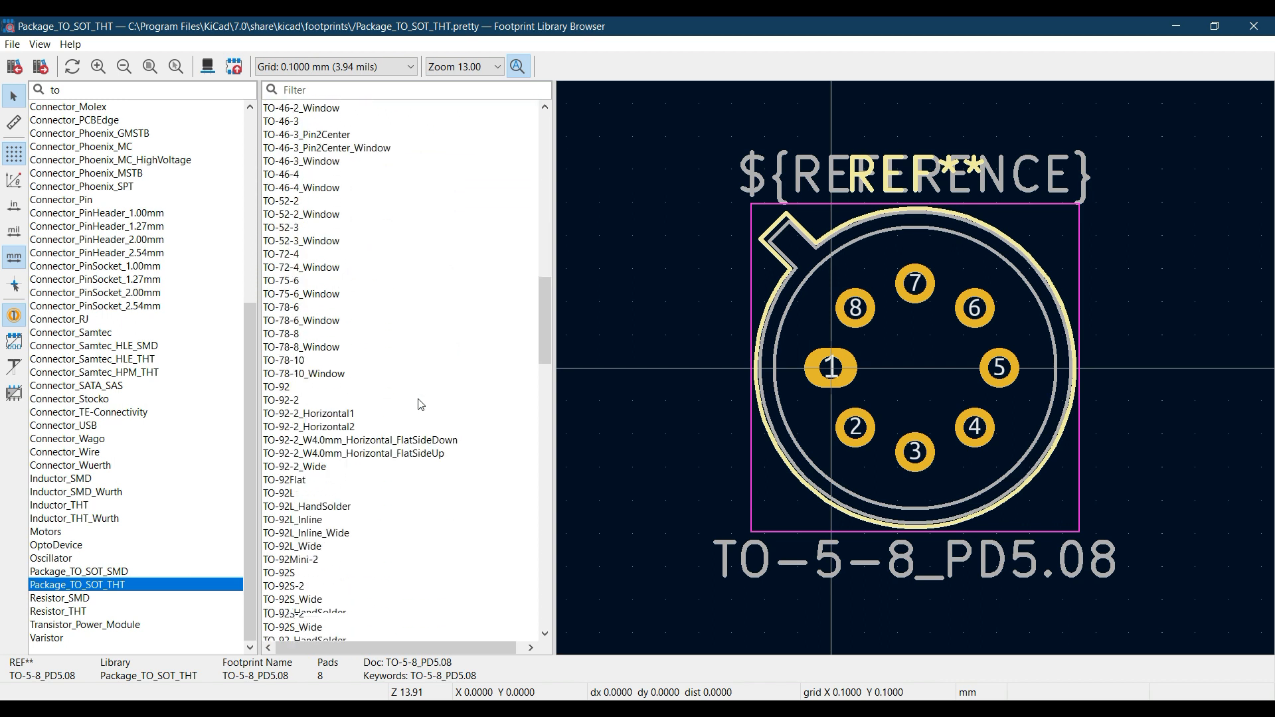
scroll(421, 404, down, 6)
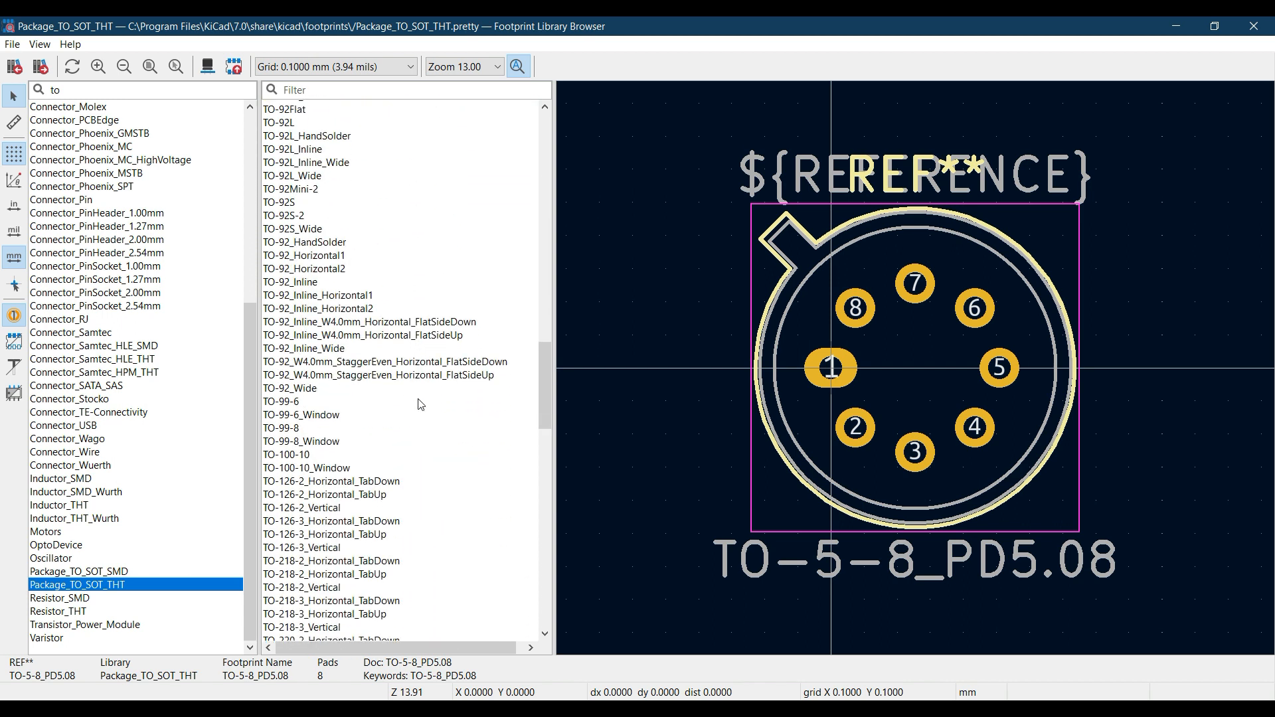
scroll(389, 433, down, 8)
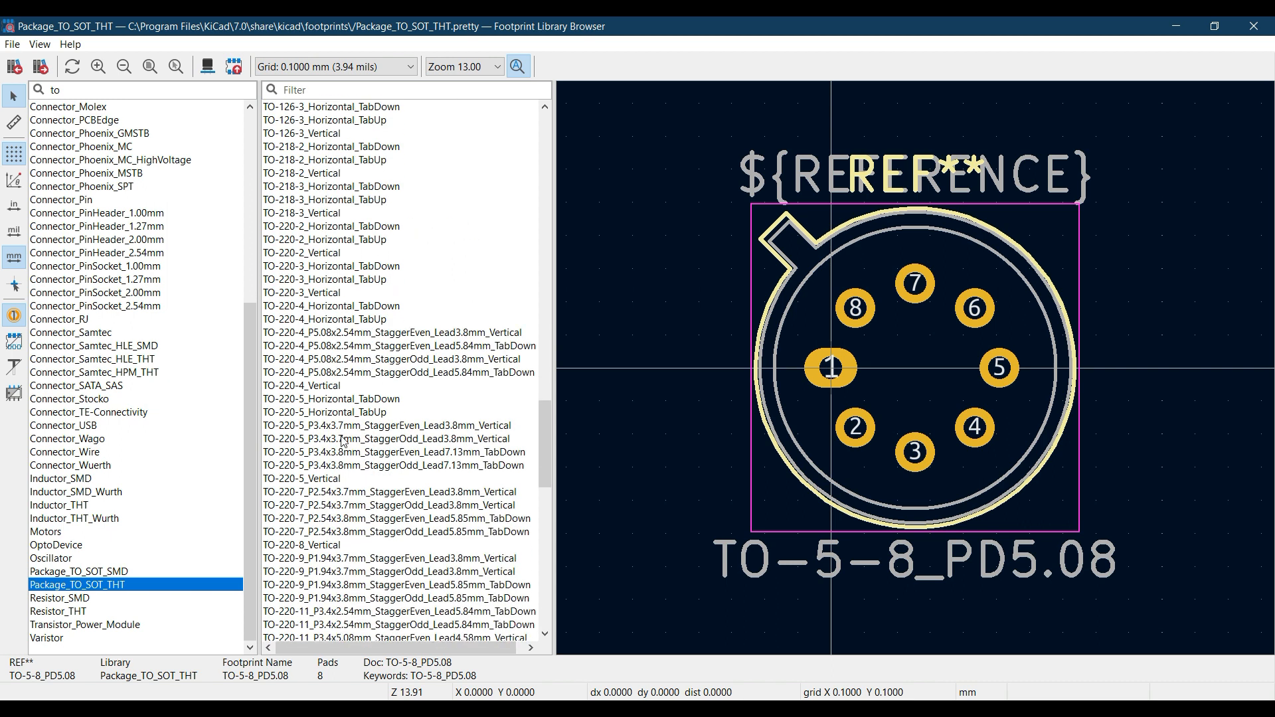
click(314, 293)
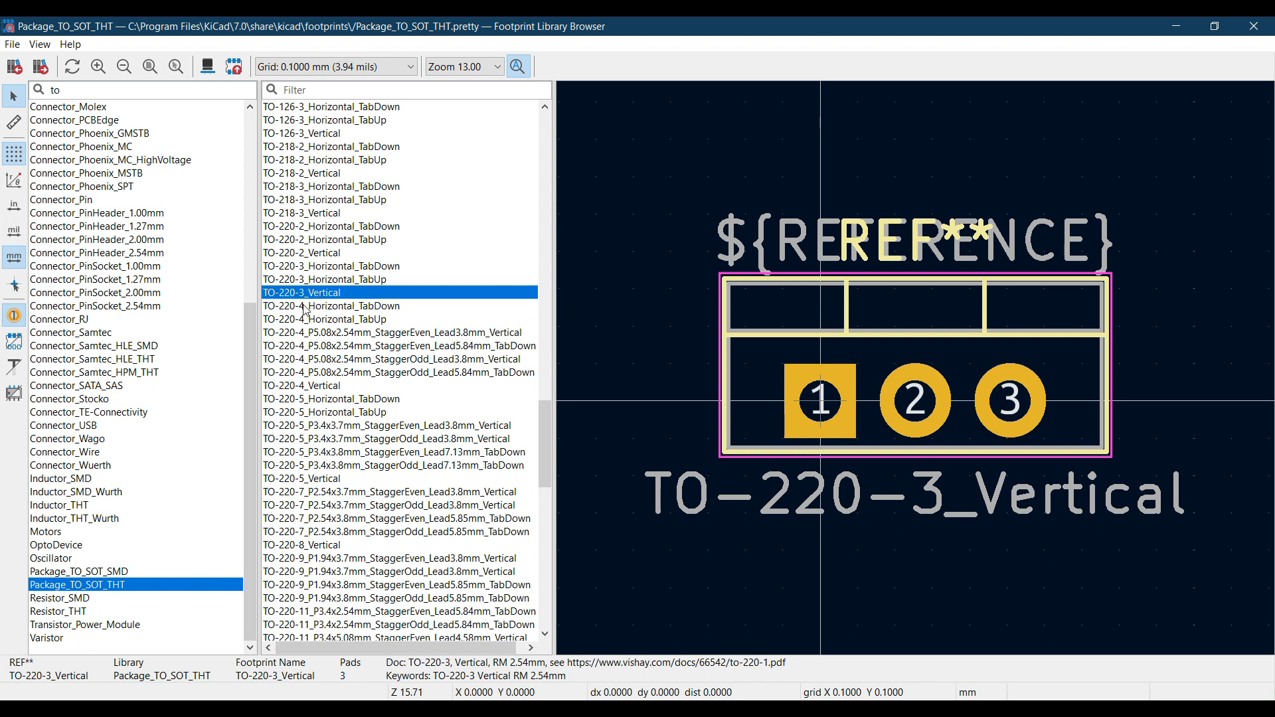
click(304, 306)
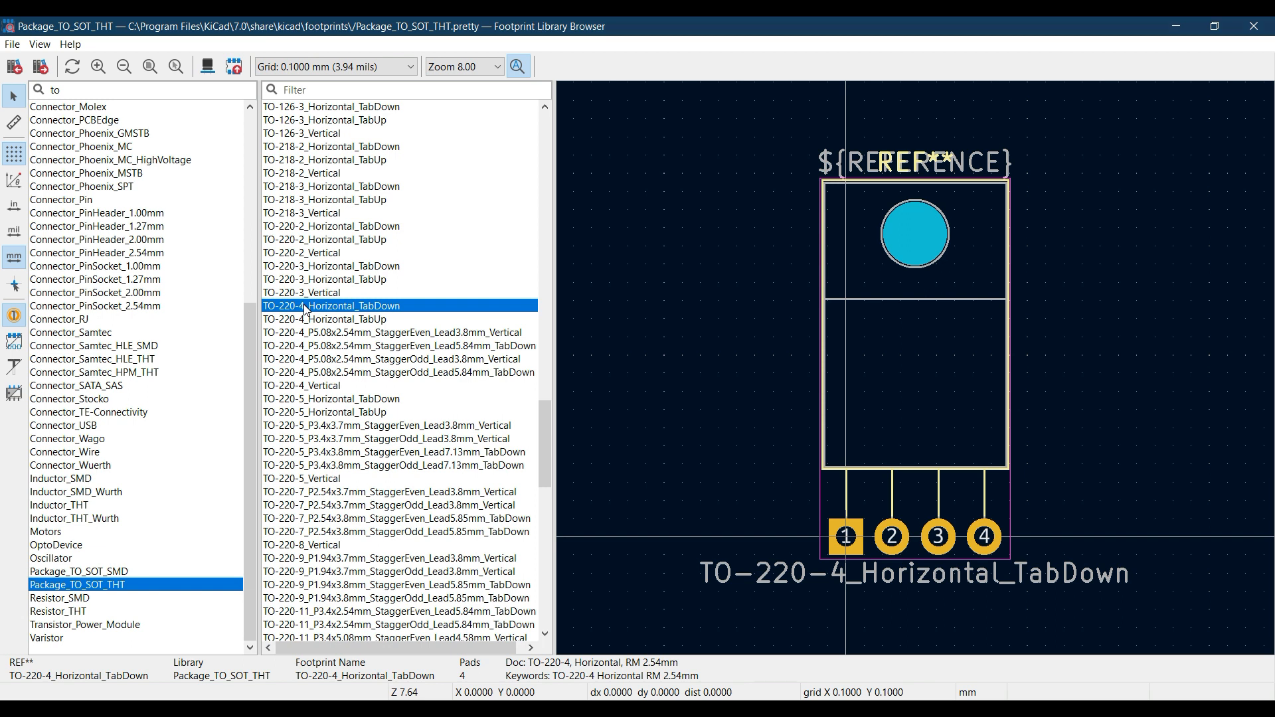
click(314, 293)
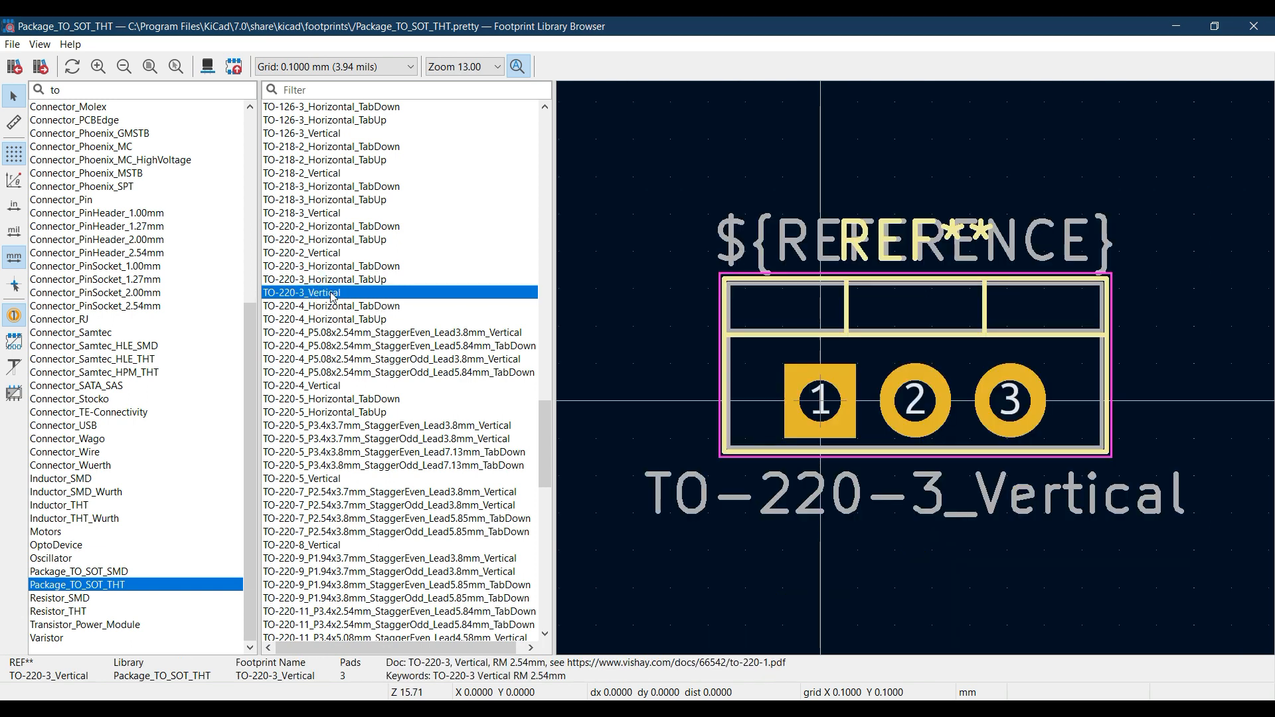
double_click(332, 296)
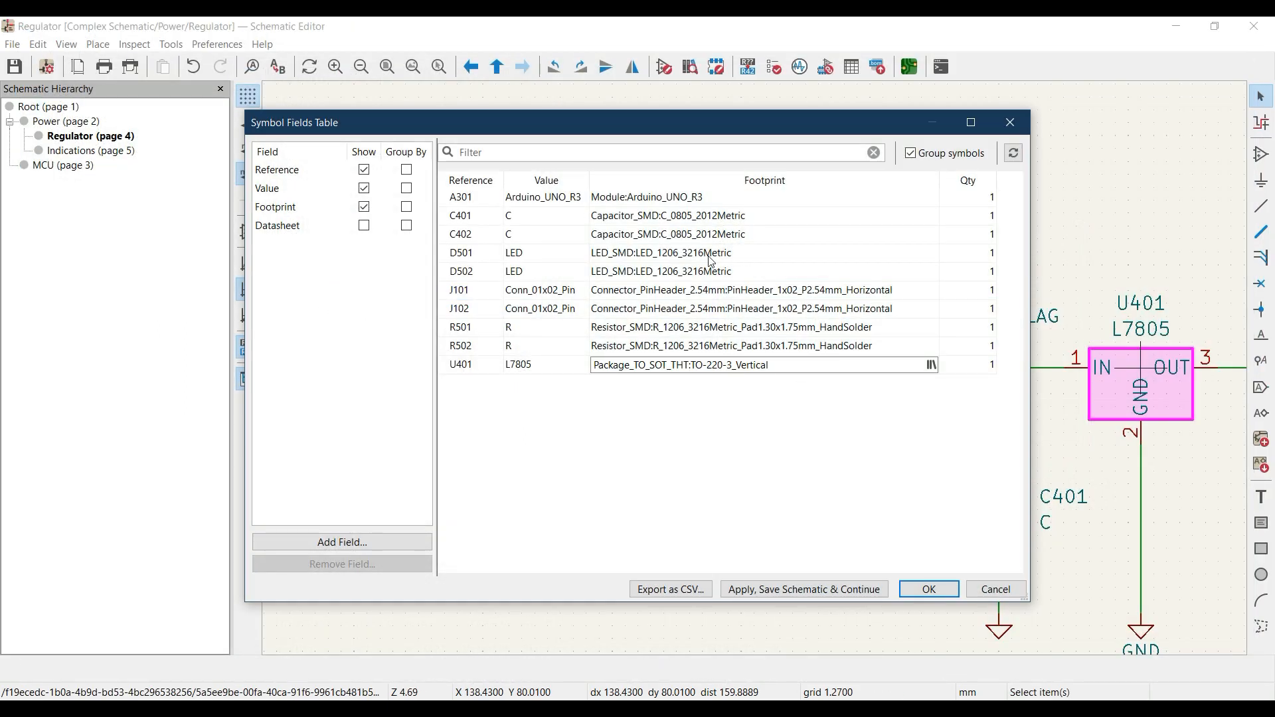
Accept the footprint assignments in the symbol fields table and save the schematic
click(928, 591)
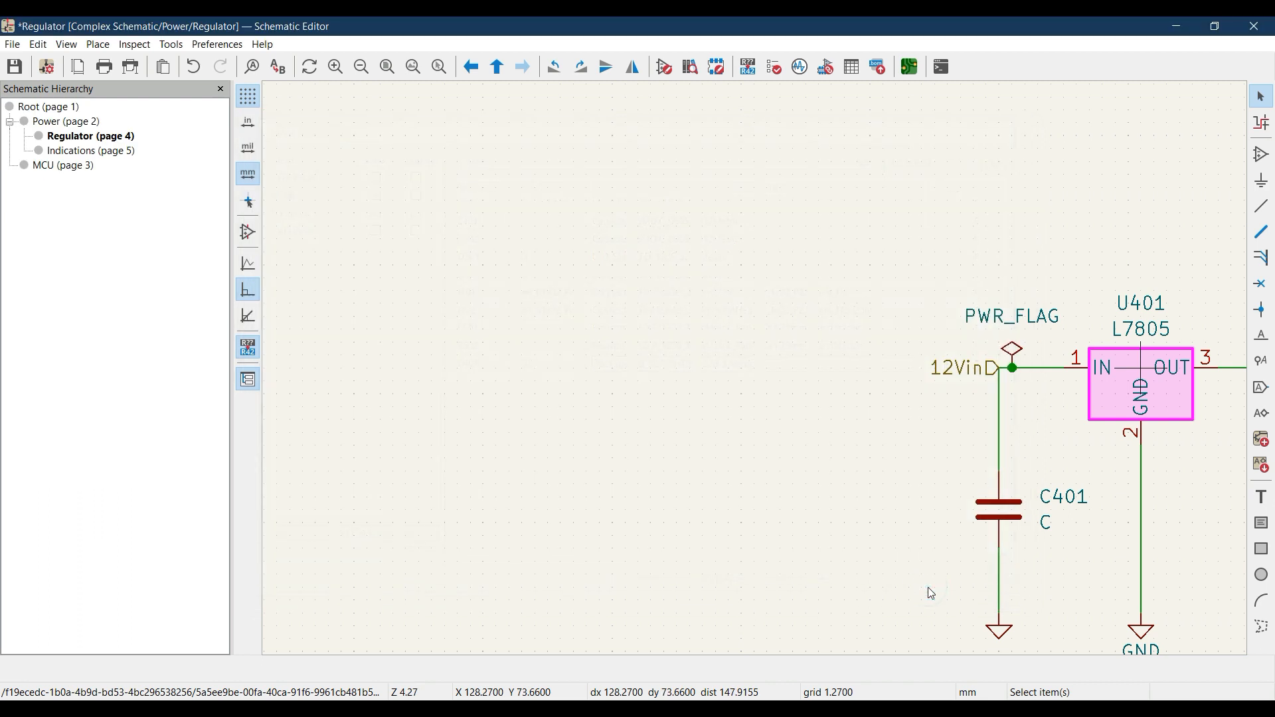
click(15, 67)
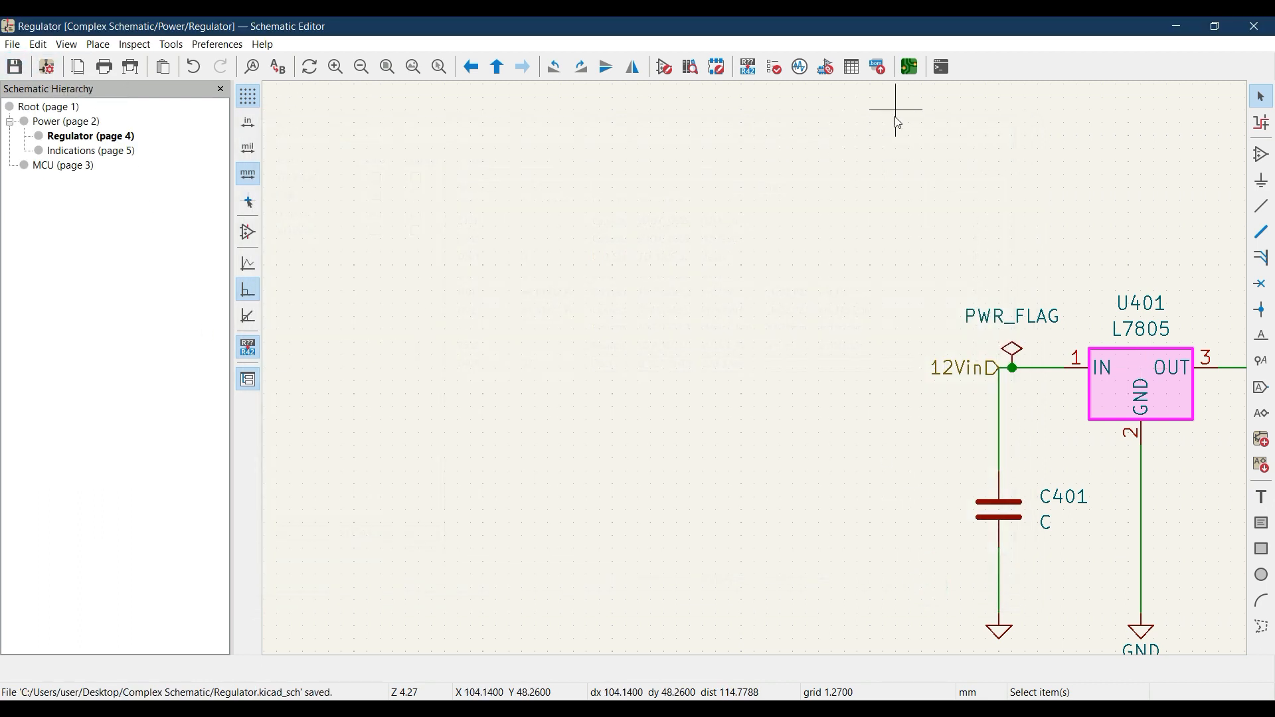
Switch to the PCB Editor and update the PCB from the schematic, keeping footprints re-linked by reference designators
middle_drag(959, 284, 596, 269)
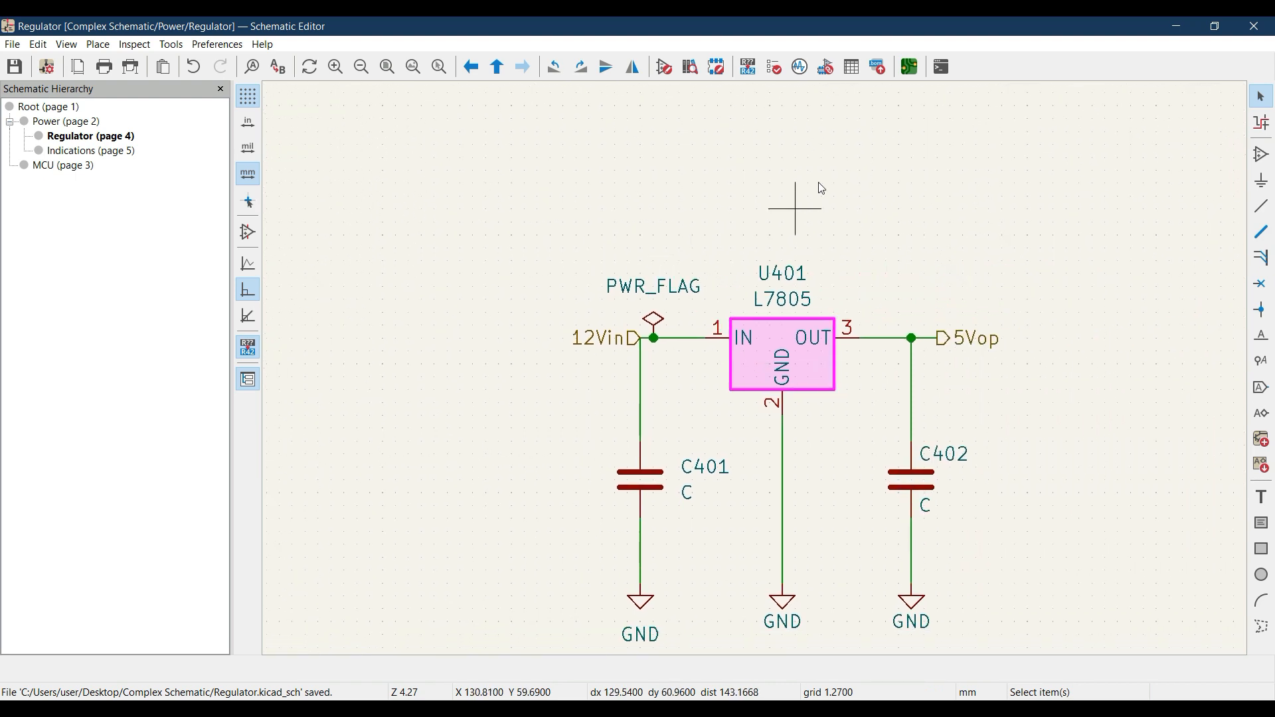
click(913, 69)
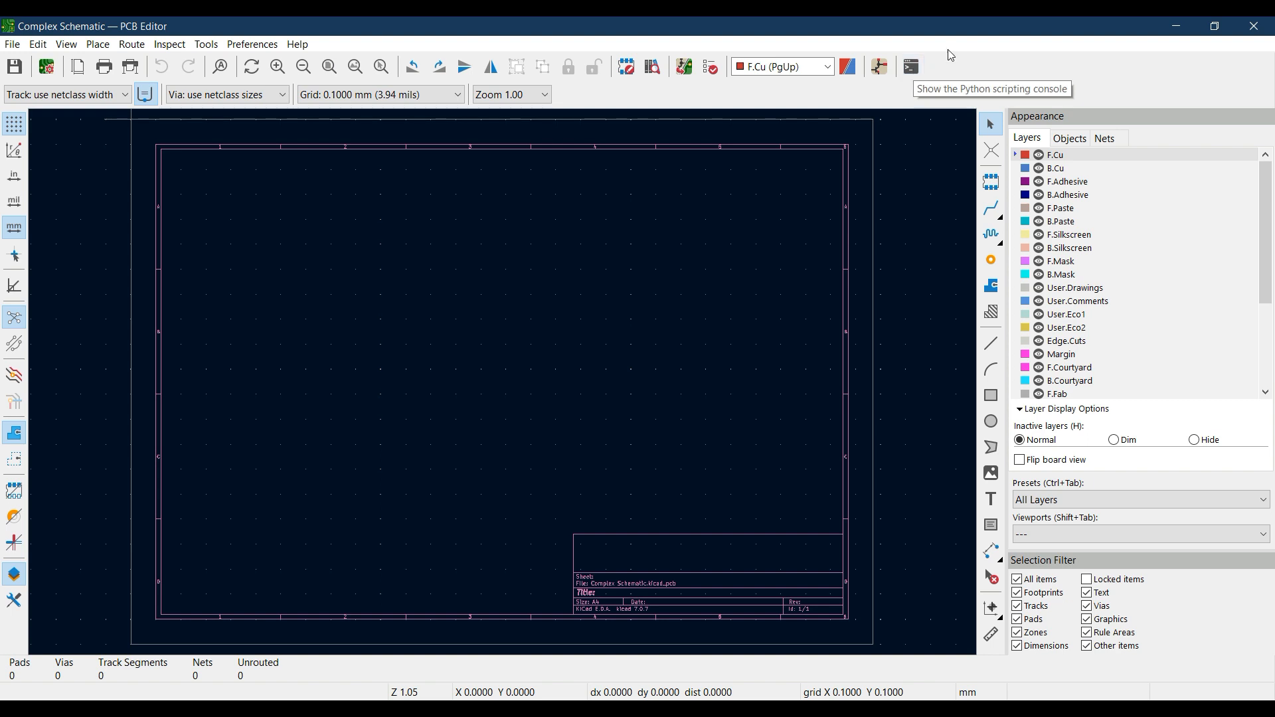
click(682, 69)
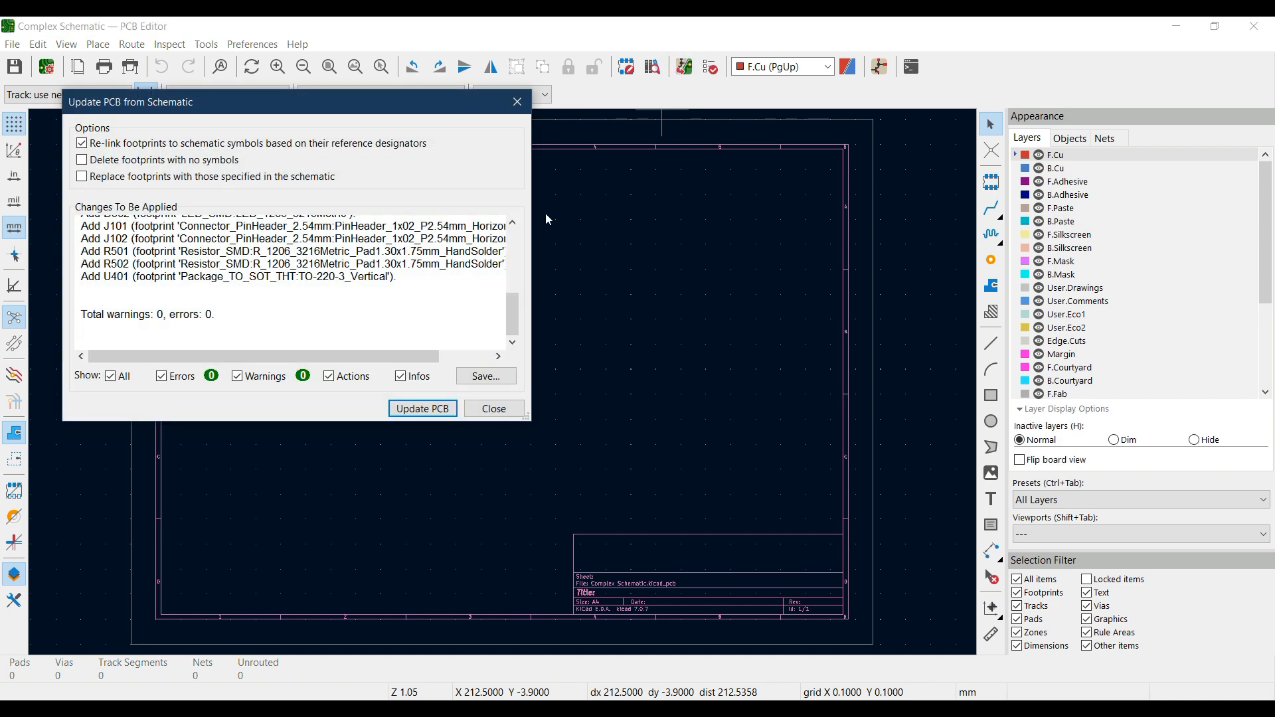
click(423, 409)
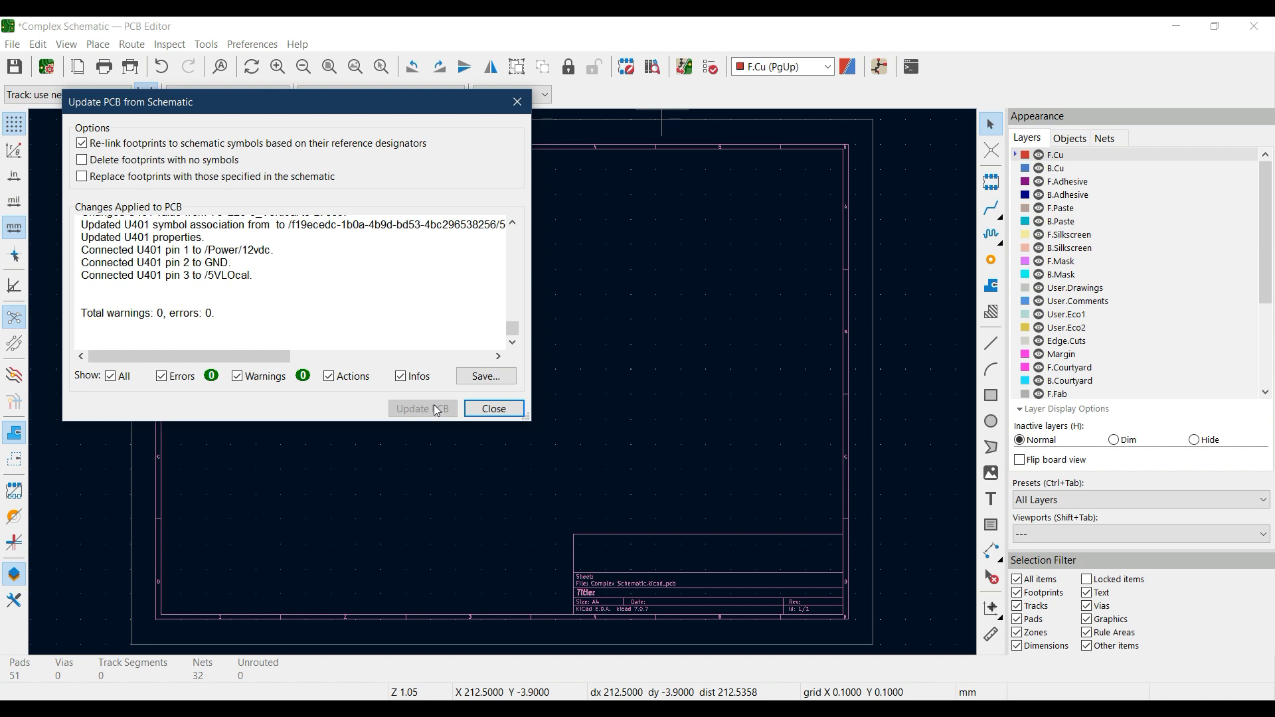
click(494, 408)
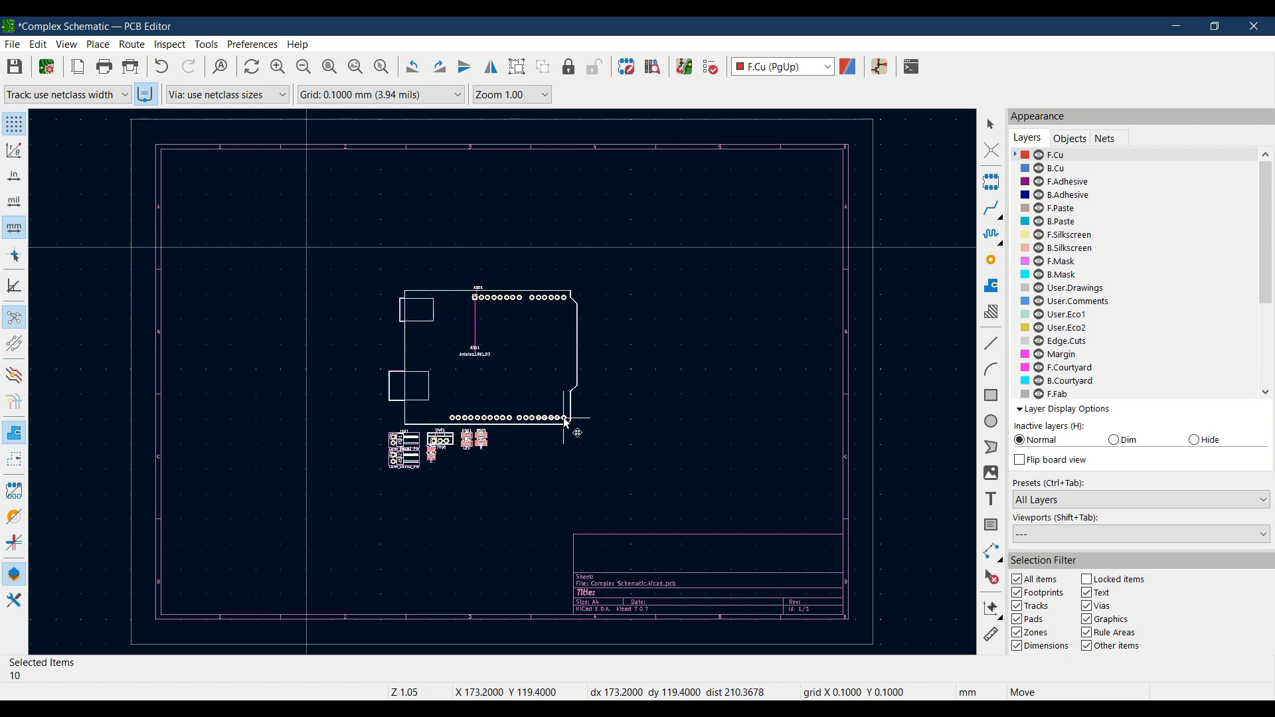
Place the imported footprints as a group inside the drawing sheet, left of its centre, and save the board
click(565, 420)
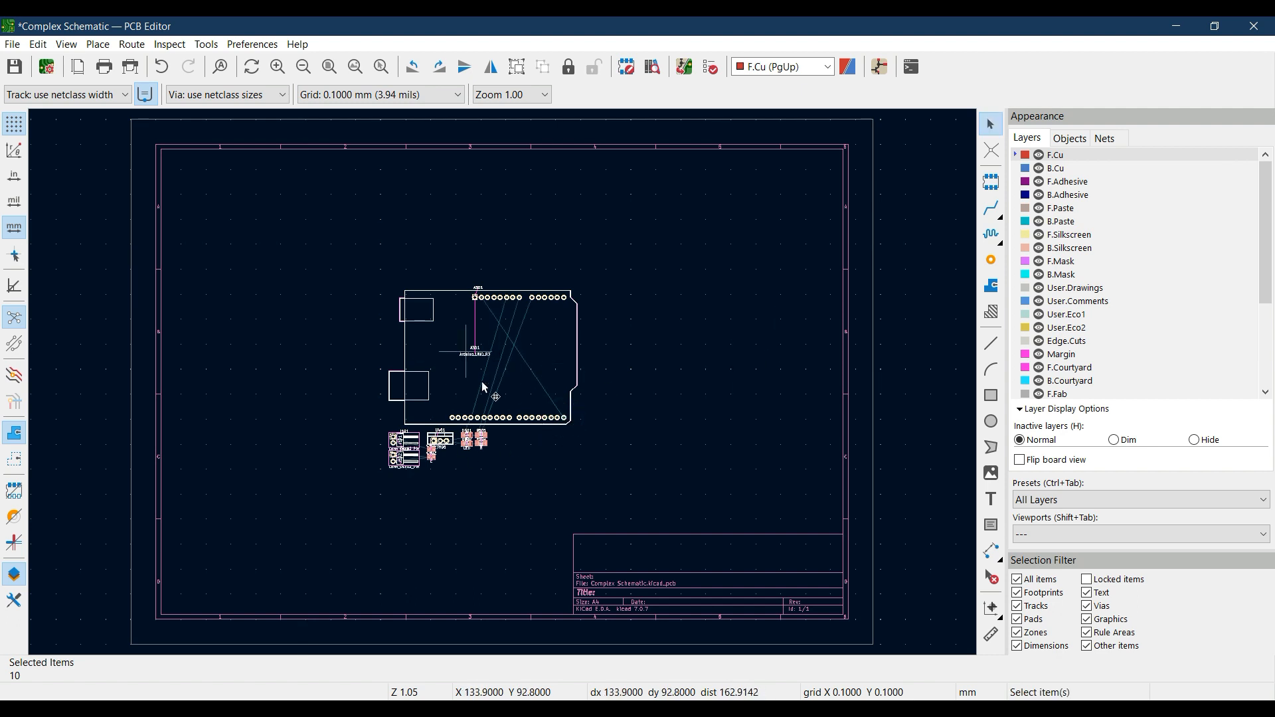
click(14, 67)
Inspect the placed components in the 3D Viewer, tilting and rotating the board
click(69, 48)
click(112, 119)
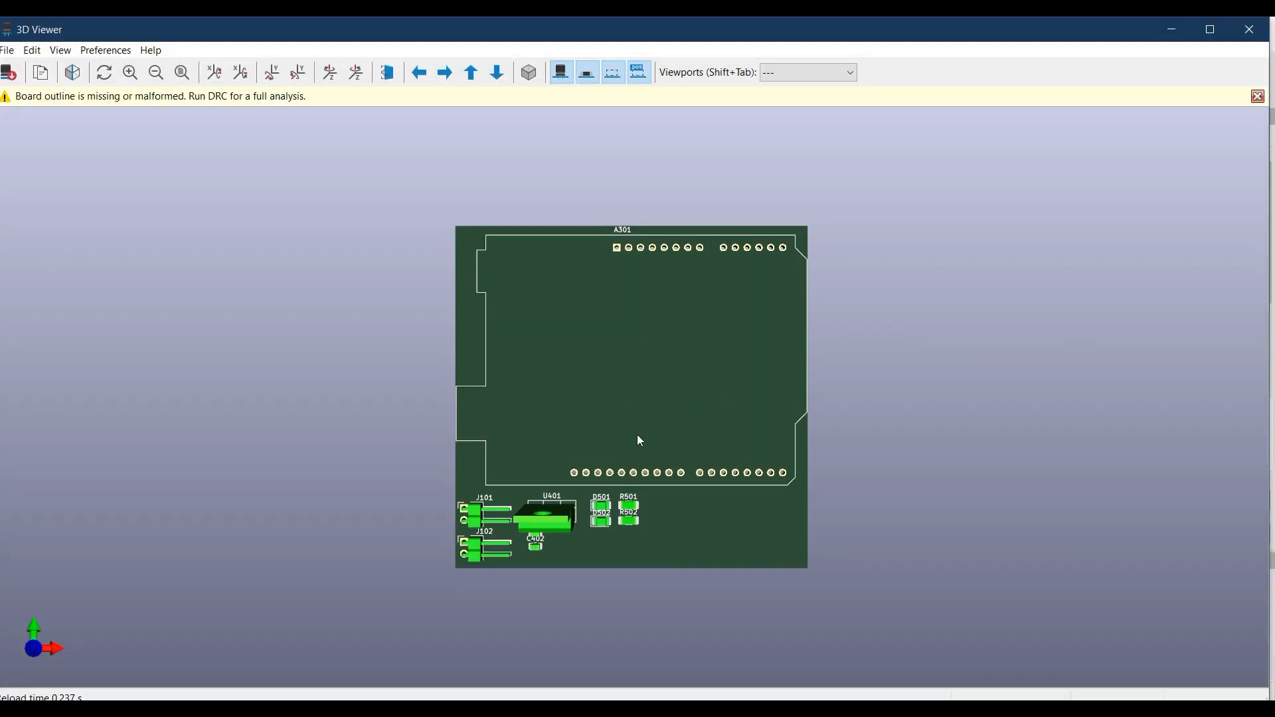
drag(659, 479, 623, 415)
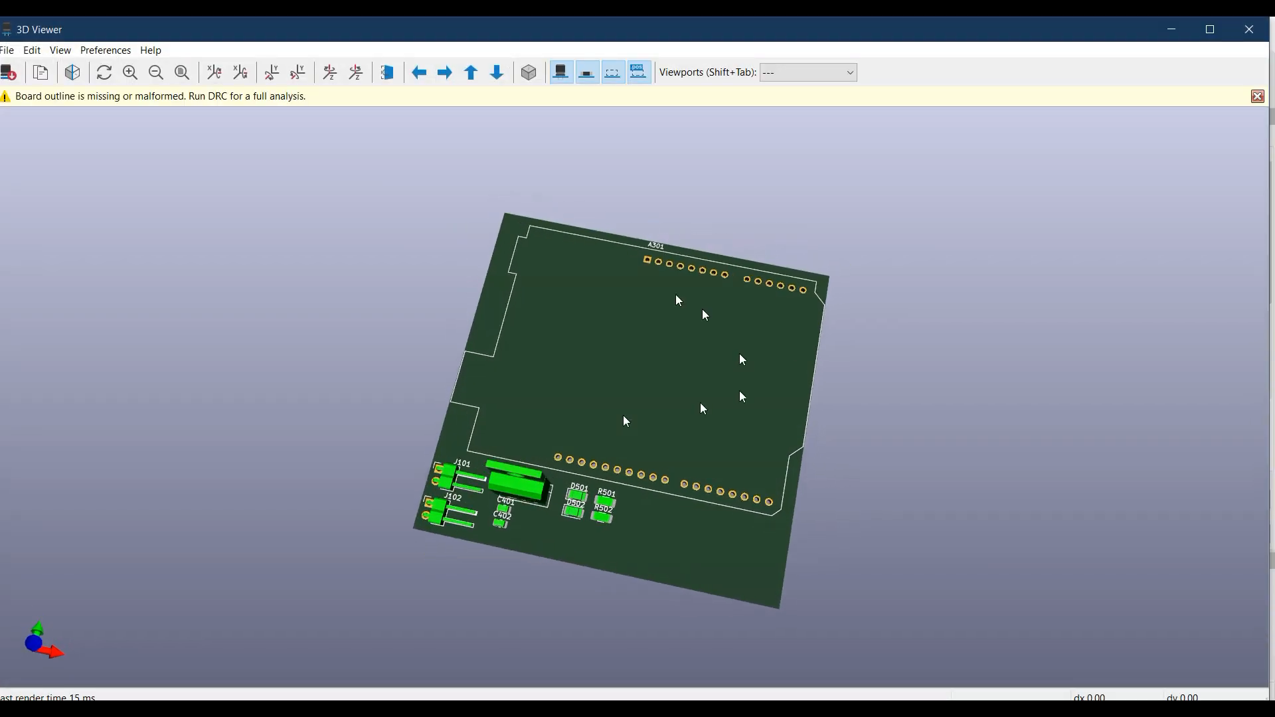
click(494, 269)
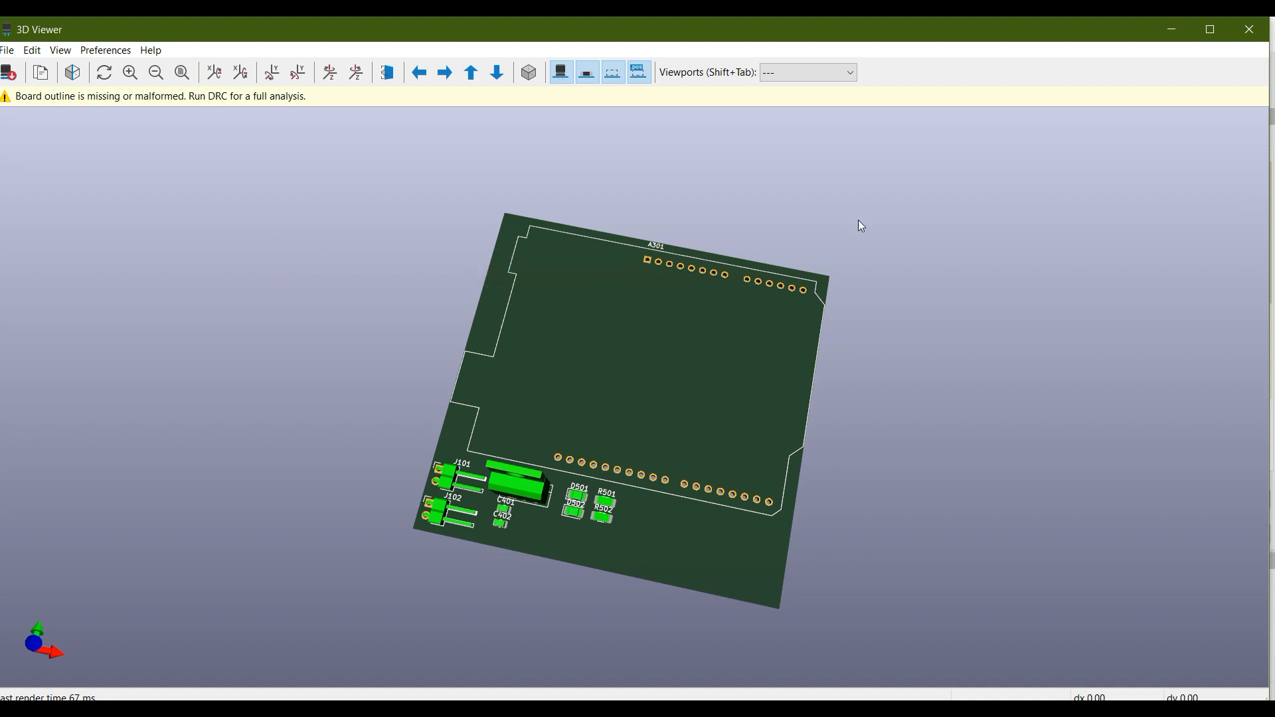
drag(858, 220, 858, 217)
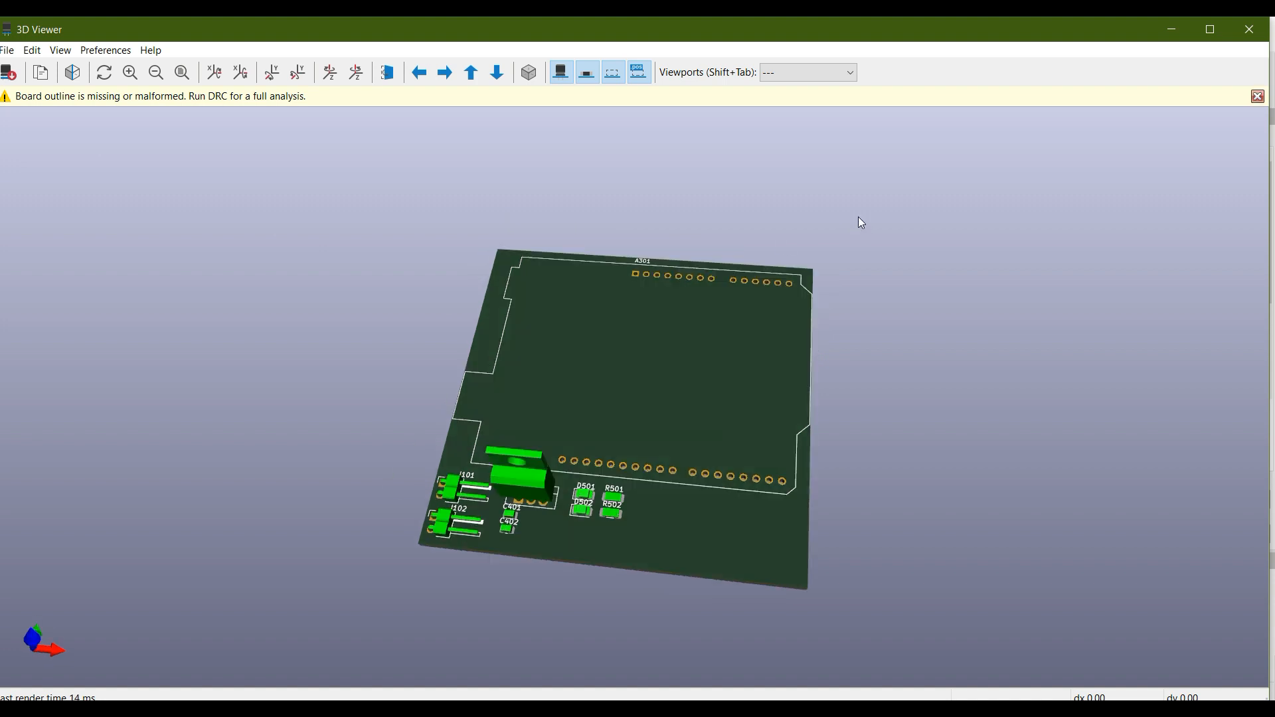
click(1249, 29)
Switch to the Schematic Editor and view the Indications sheet
mouse_move(485, 684)
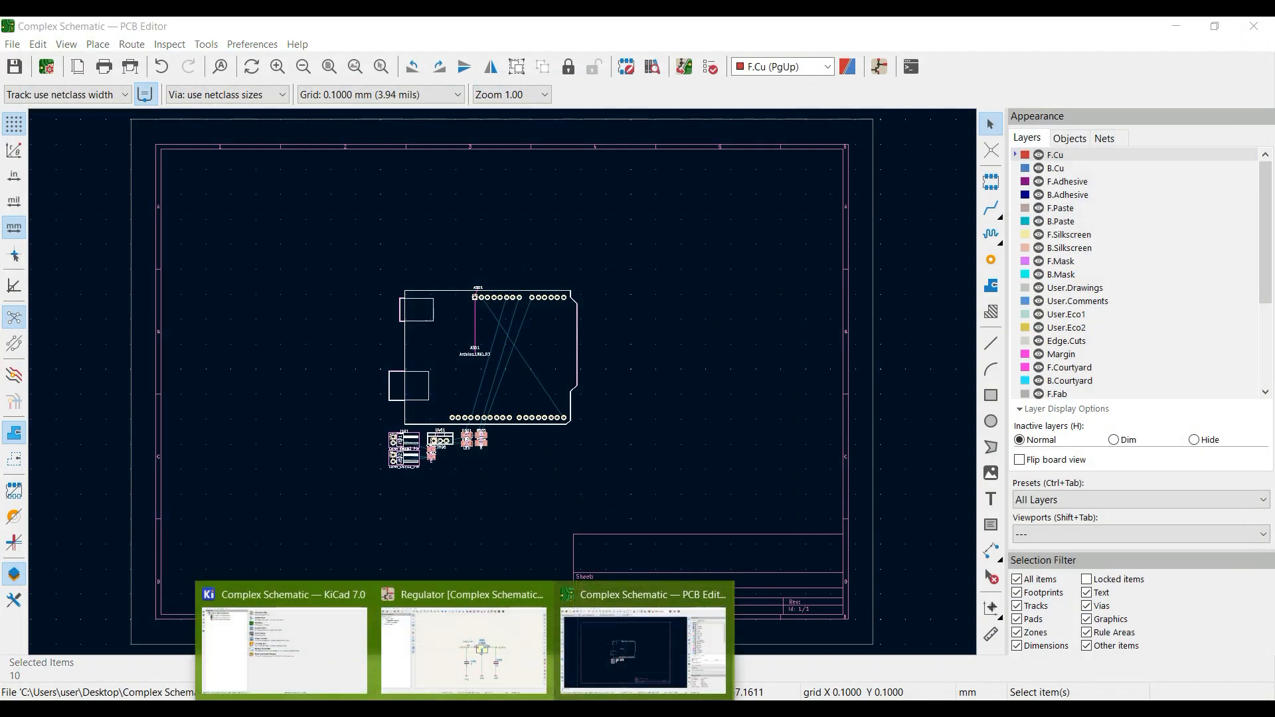
click(458, 658)
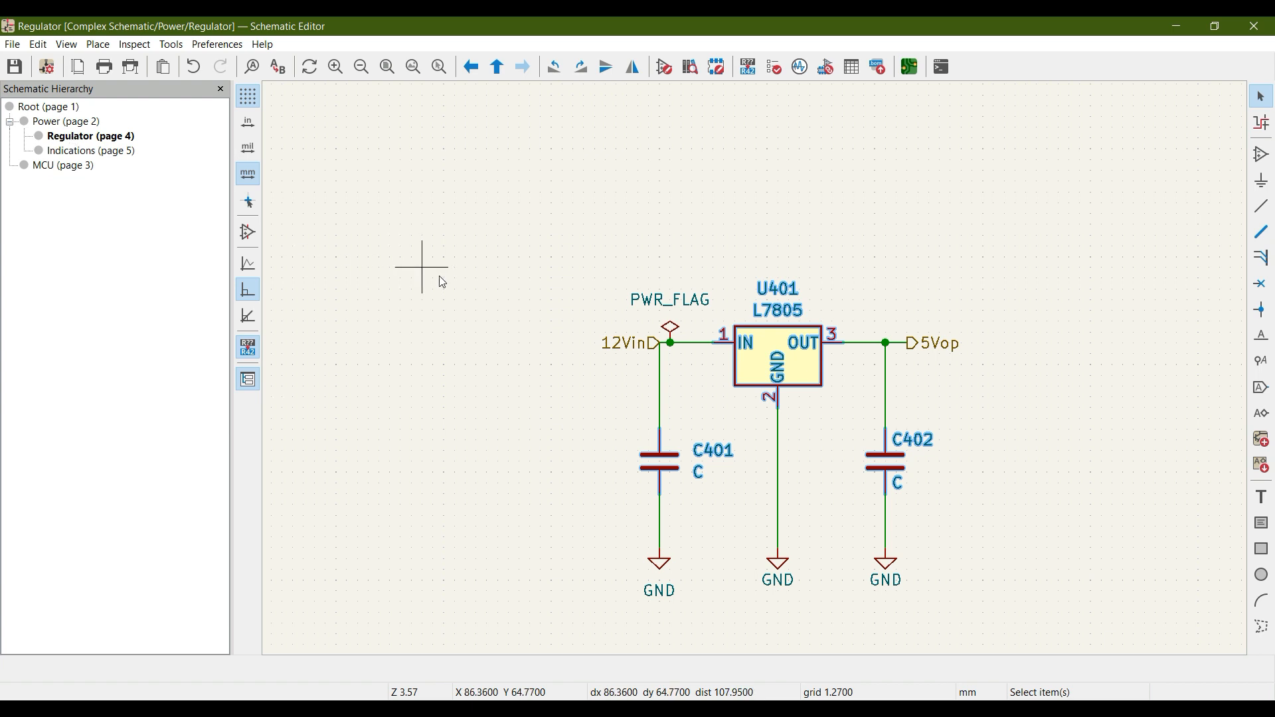
click(64, 151)
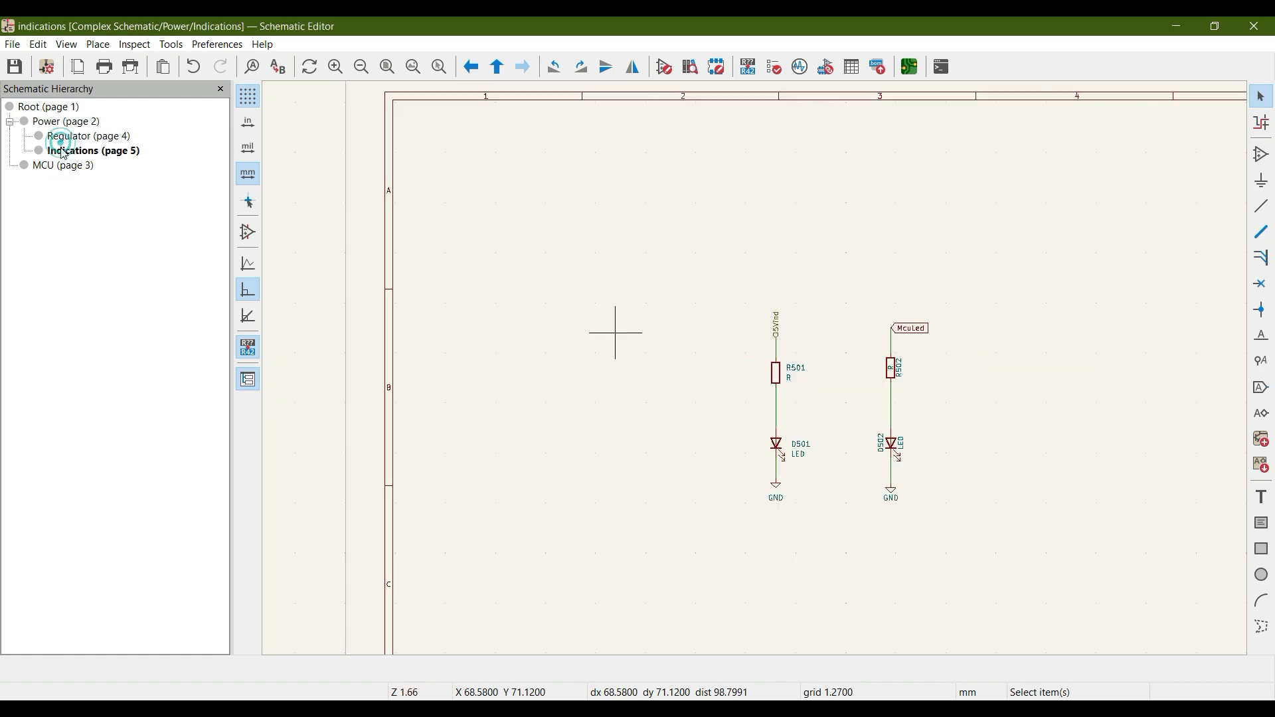
Return to the root sheet of the hierarchy and save the schematic
click(56, 109)
middle_drag(879, 514, 669, 412)
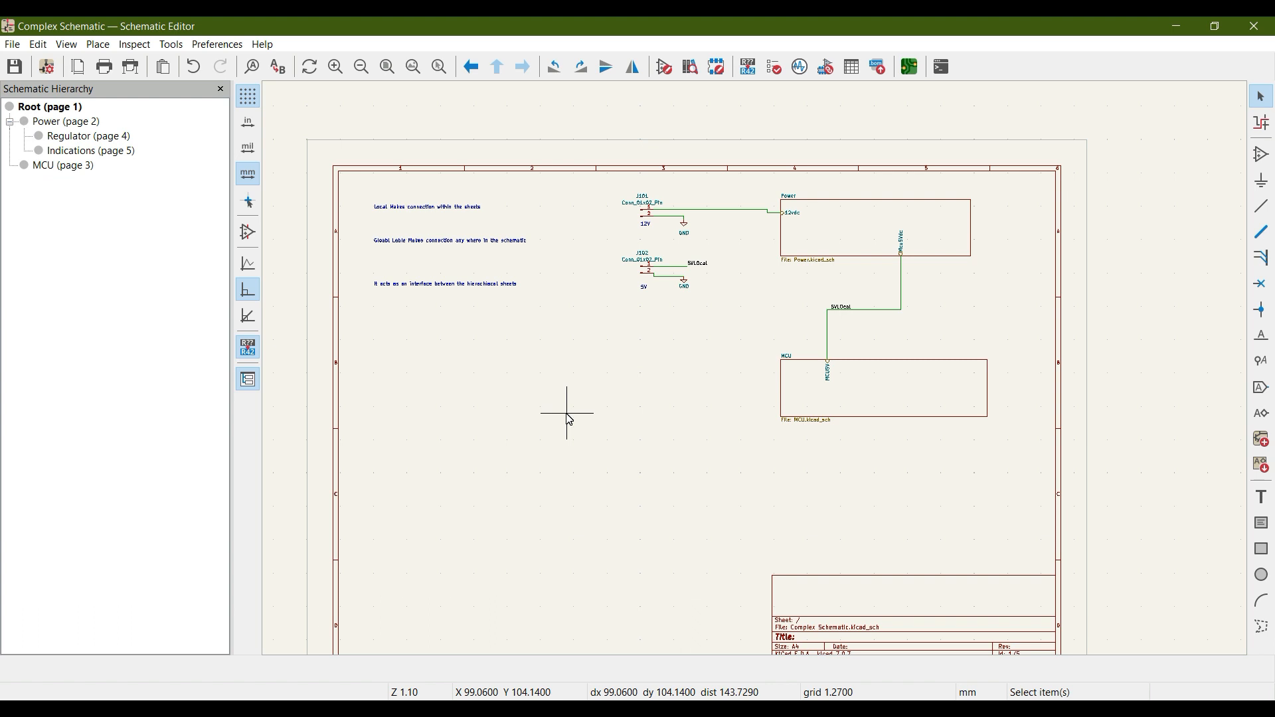
key(ctrl+s)
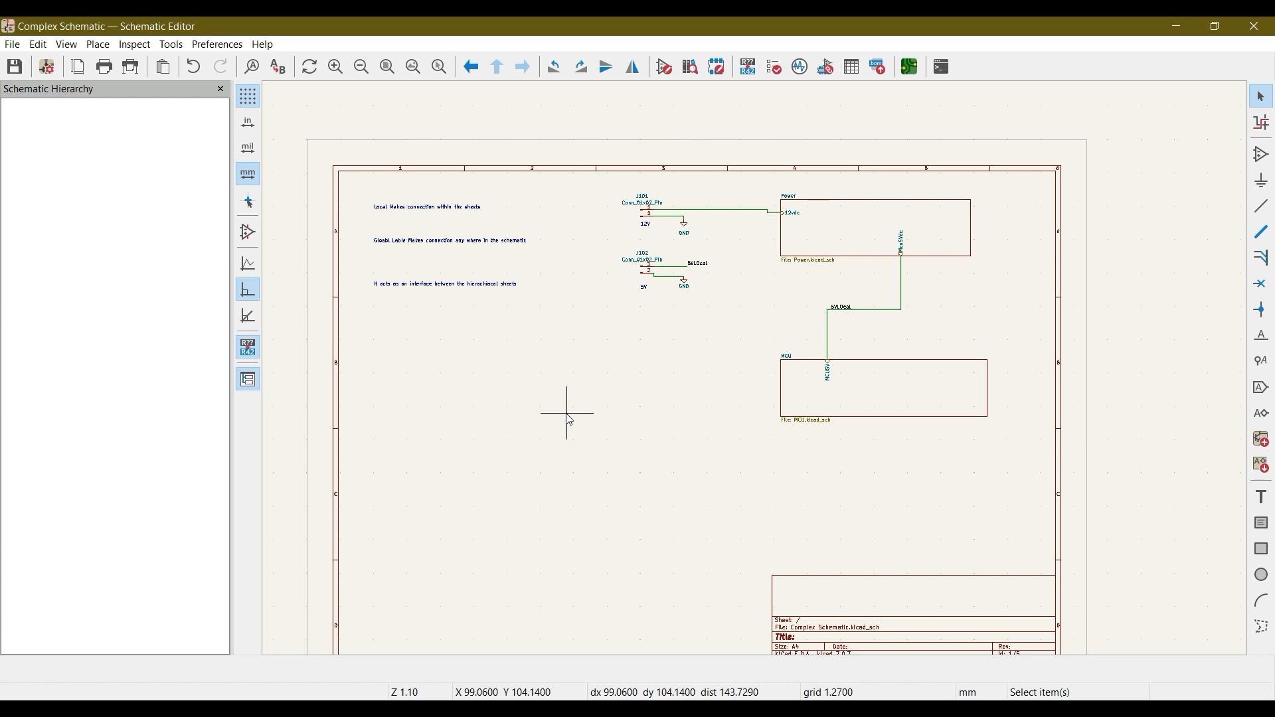